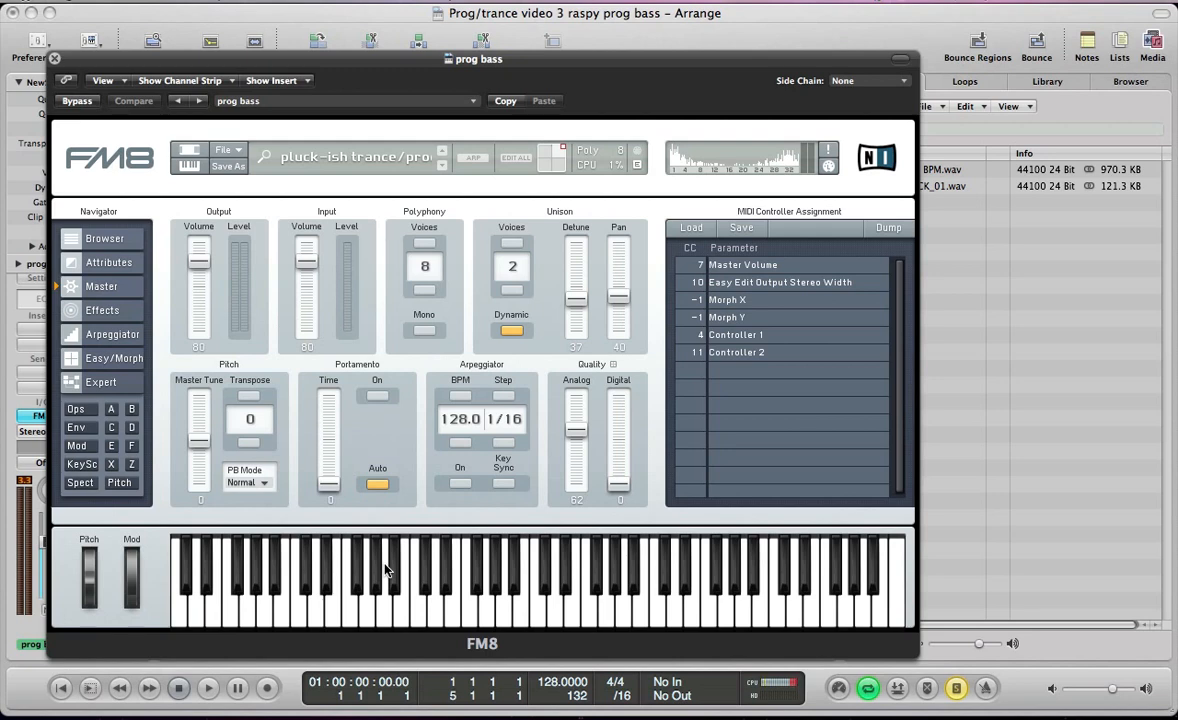
Step: Audition the existing prog bass patch briefly and replace it with a new blank sound
key(space)
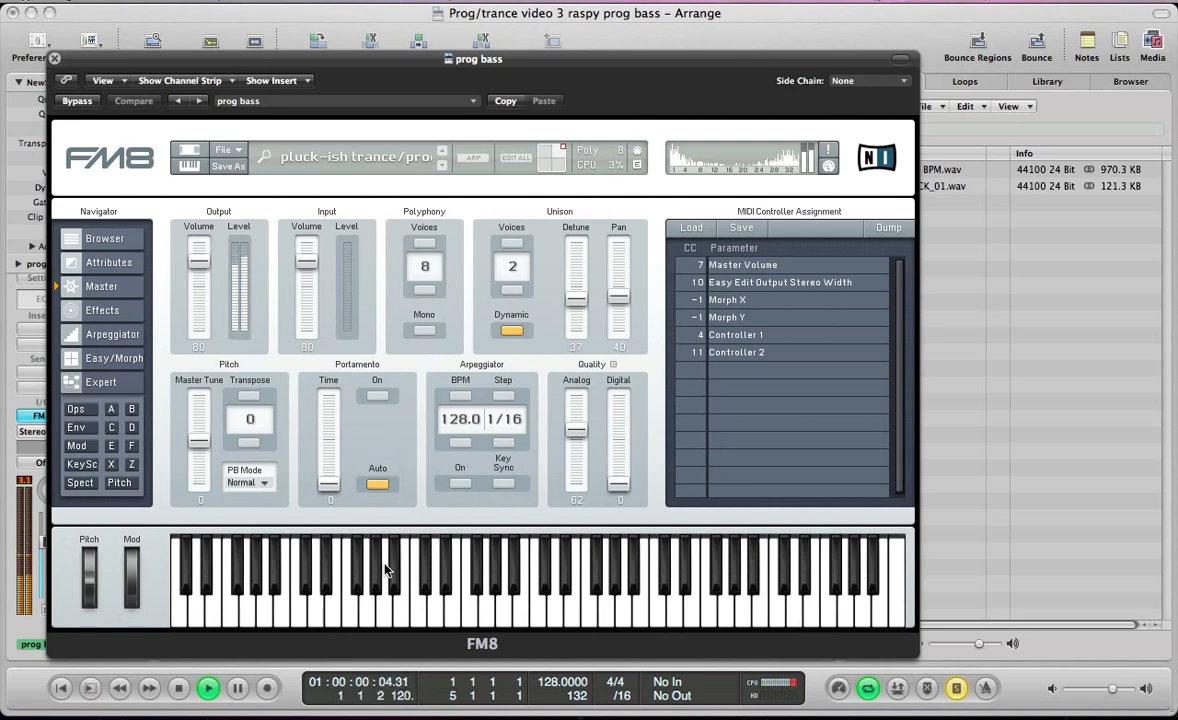
key(space)
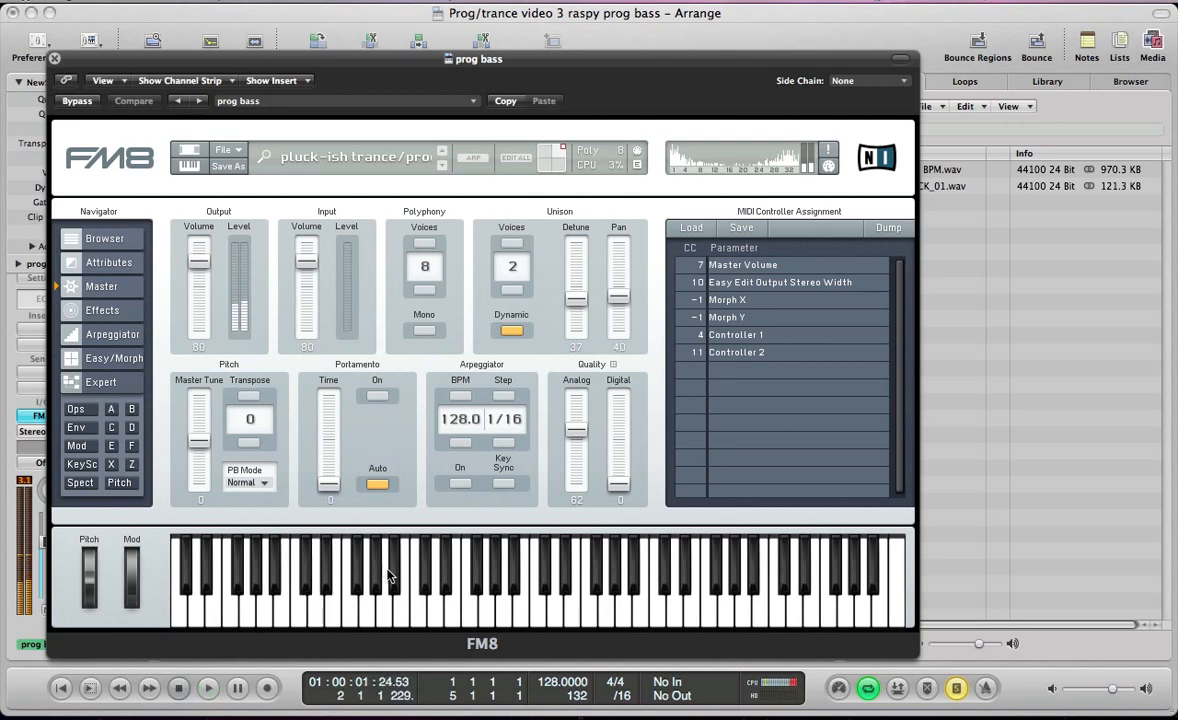
click(224, 150)
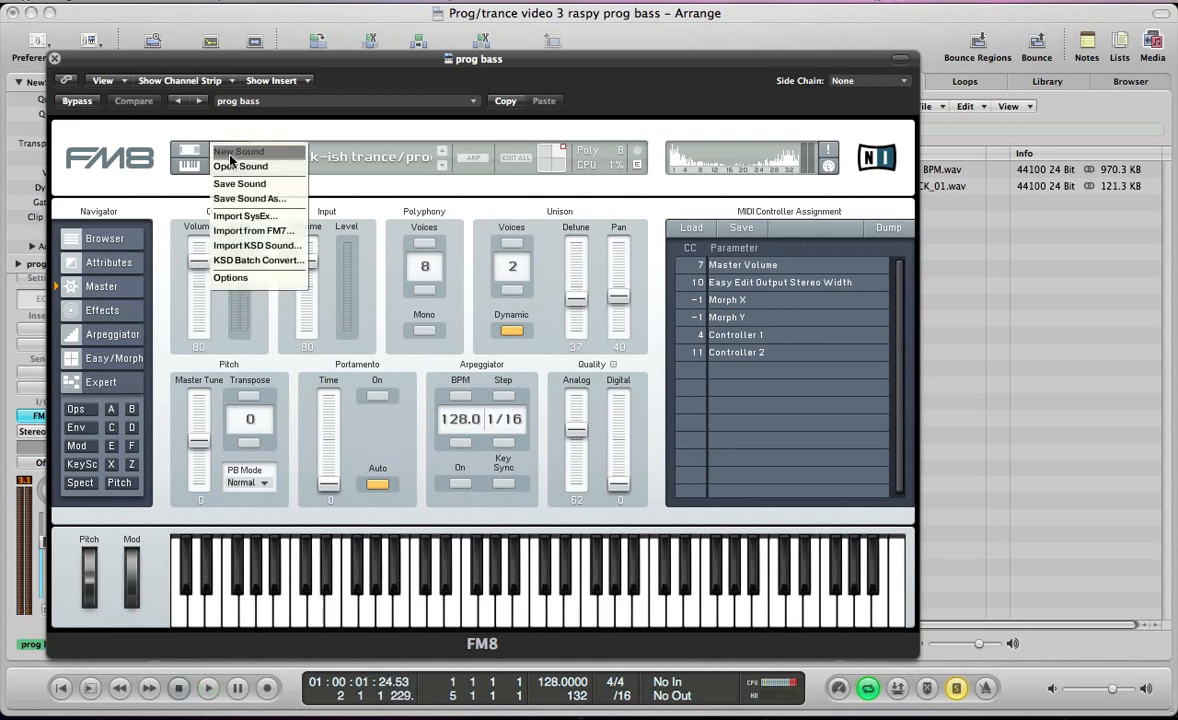
click(232, 153)
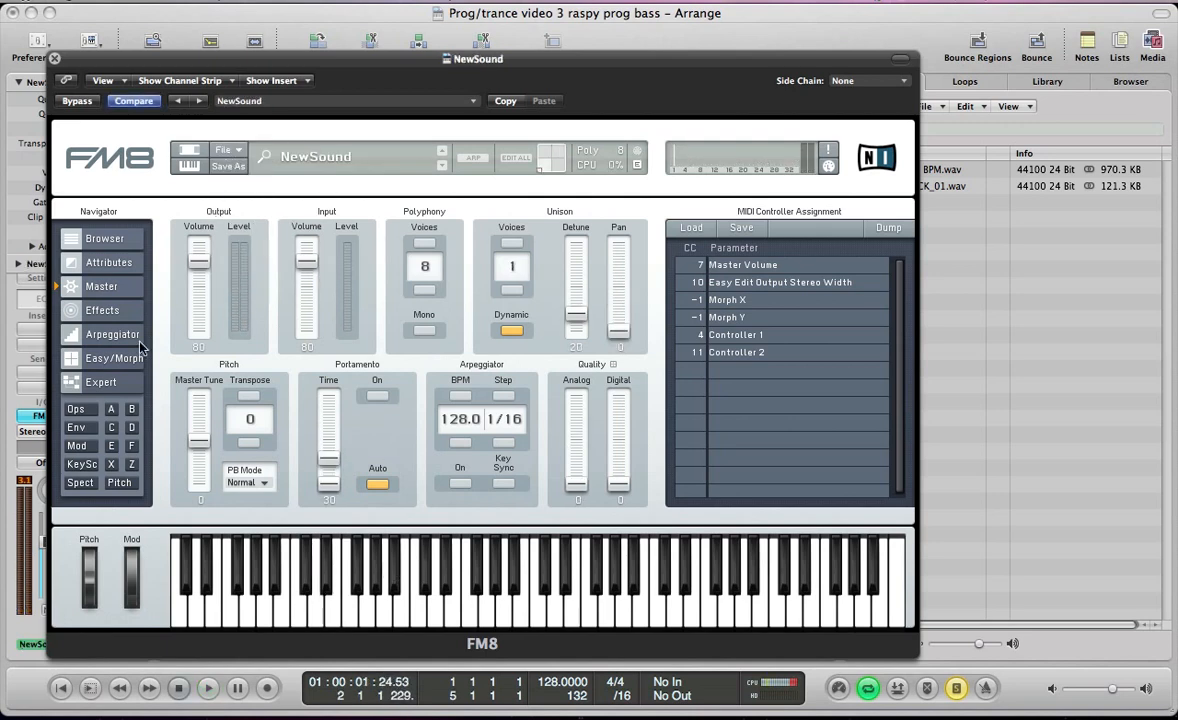
Step: In the operators' FM matrix, disconnect operator F from the output and send operator Z to the output at 90
click(76, 410)
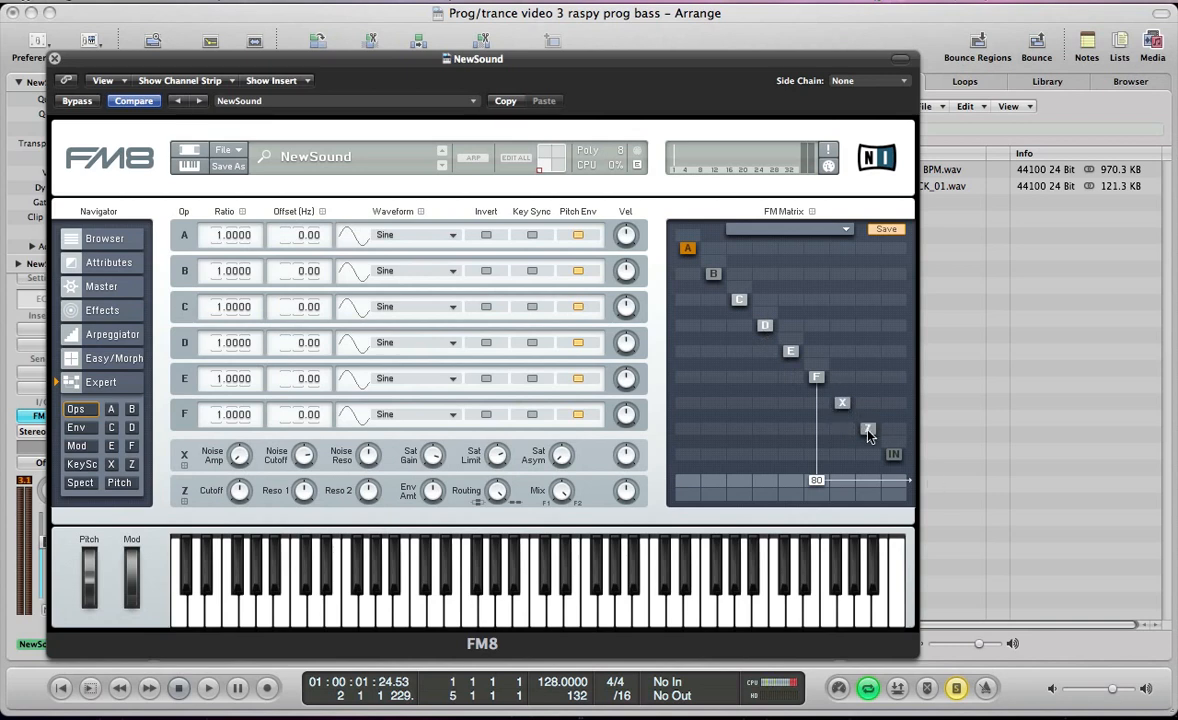
double_click(816, 479)
drag(870, 489, 875, 415)
Step: Route operators F, E, D and C into operator Z at 100 each, and operator X into Z at 30
drag(817, 437, 783, 381)
drag(788, 430, 788, 322)
drag(763, 434, 758, 325)
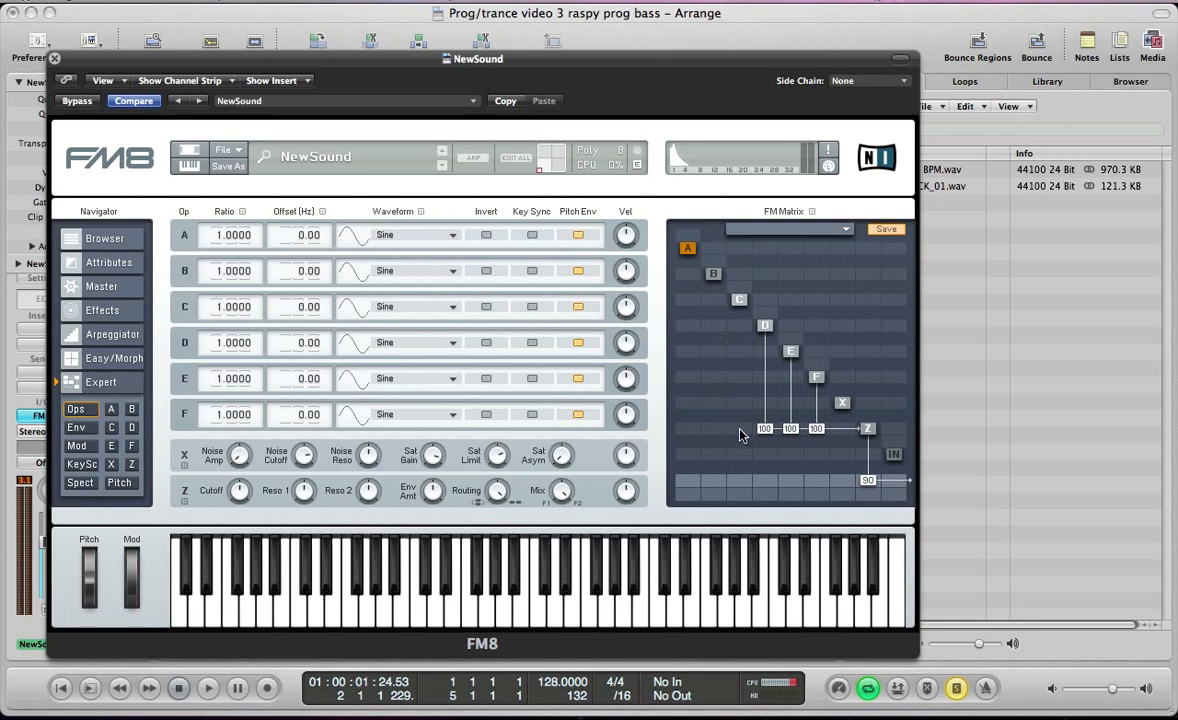
drag(741, 433, 774, 272)
drag(842, 430, 853, 422)
Step: Enable key sync on operator F and set its offset to -1.47 Hz and its ratio to 0.4995
click(531, 414)
drag(316, 417, 320, 553)
double_click(225, 418)
key(Delete)
key(Delete)
key(Delete)
key(Delete)
key(Delete)
key(Delete)
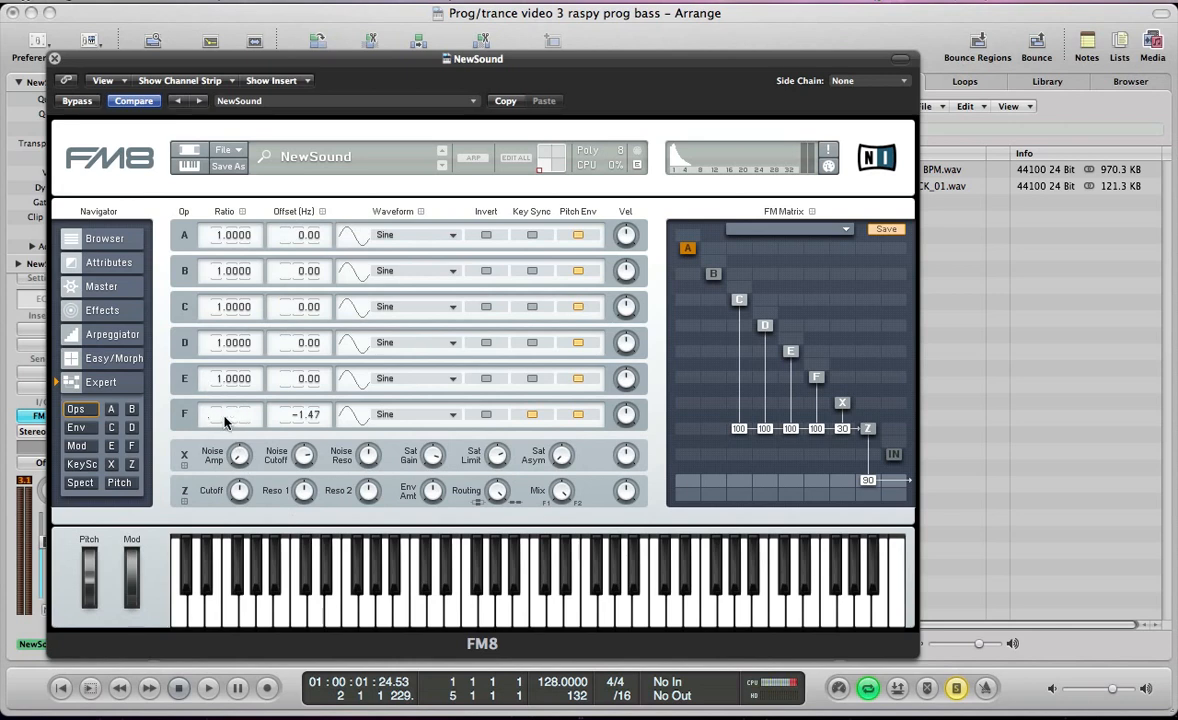
text(0.4995)
key(Return)
Step: Set operator E's ratio to 1.5005 and its offset to -2.11 Hz with key sync enabled
click(219, 378)
text(1.5005)
key(Return)
drag(314, 387, 319, 490)
drag(319, 379, 318, 460)
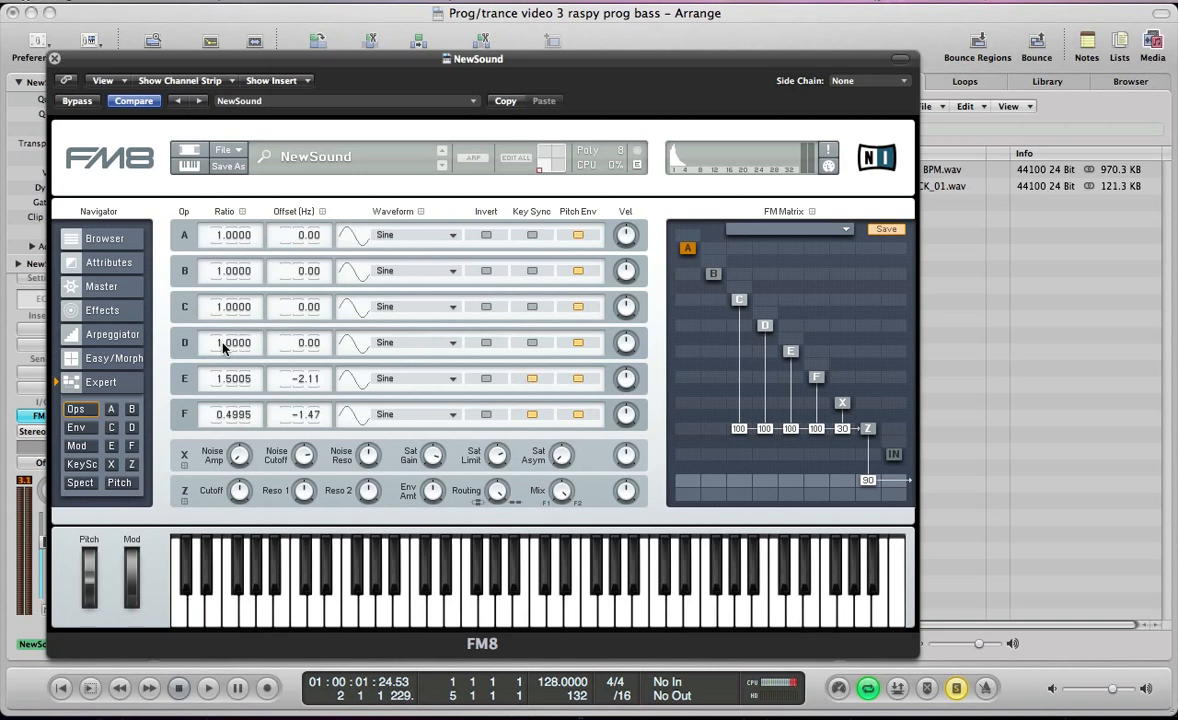
Step: Set operator D's ratio to 1.4995 and its offset to 0.19 Hz with key sync enabled
text(1.4995)
key(Return)
drag(320, 346, 336, 322)
Step: Give operator C a Triangle waveform with key sync, a ratio of 0.5005 and an offset of 1.00 Hz
click(400, 308)
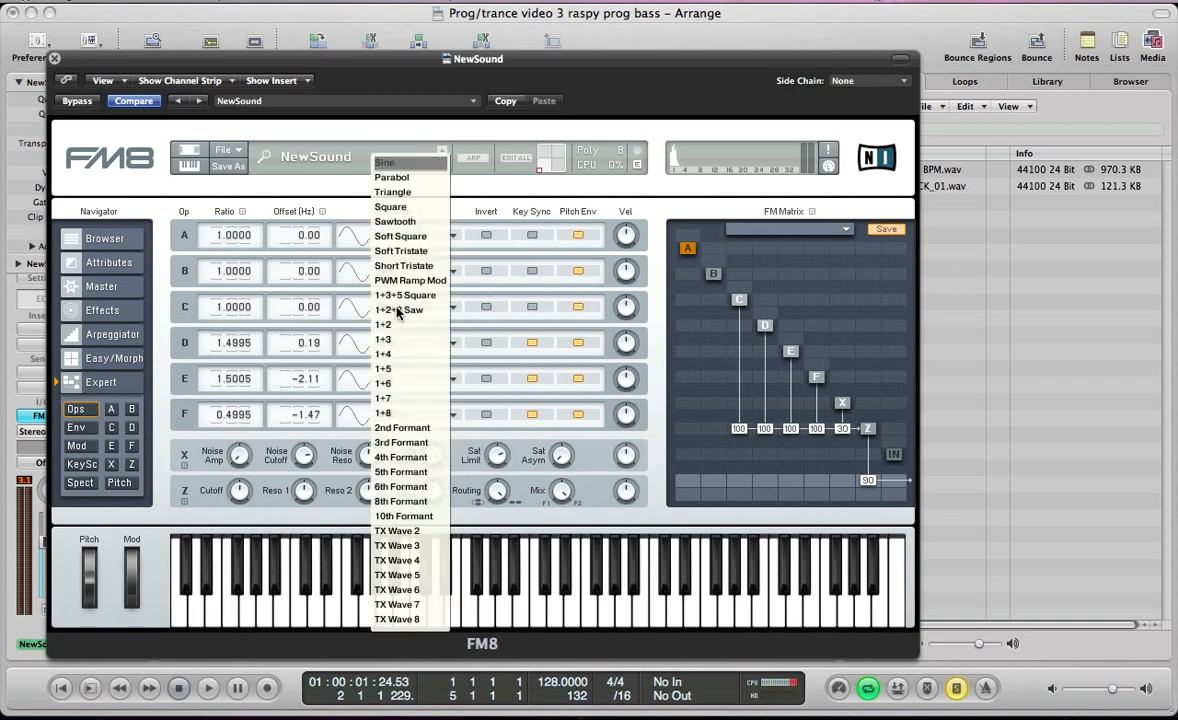
click(392, 192)
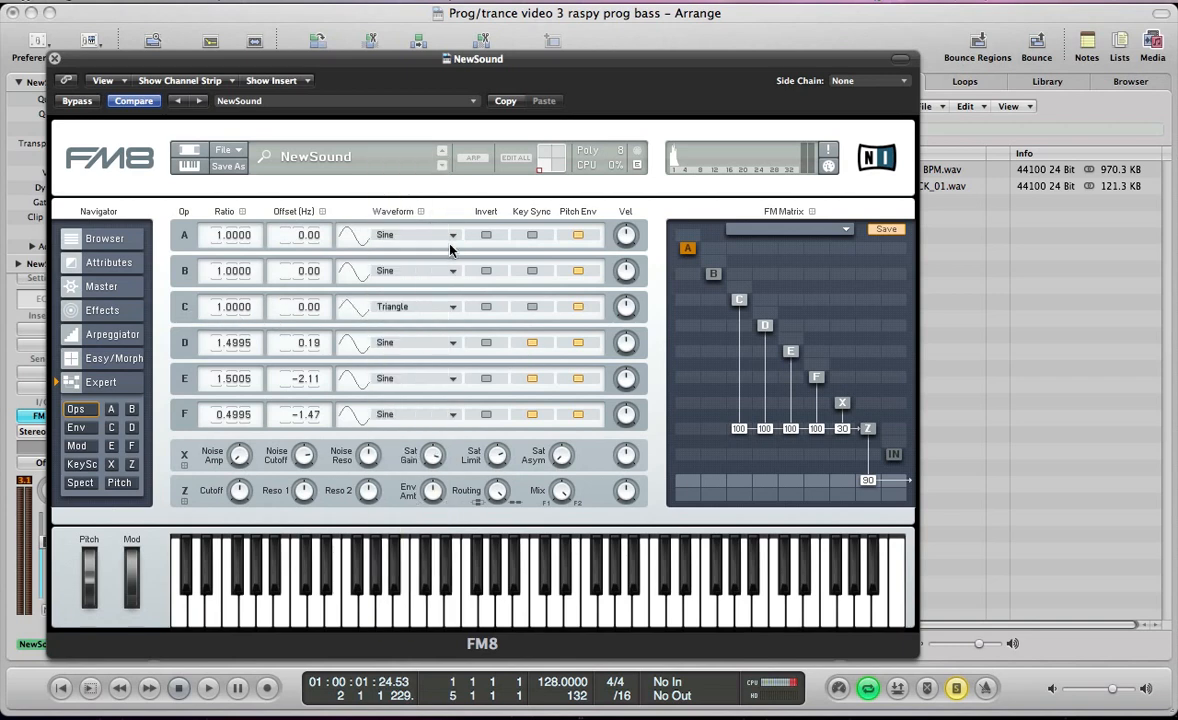
click(532, 308)
Step: Add self-feedback in the FM matrix: 39 on operator C, 60 on D, 39 on E and 37 on F
drag(754, 258, 760, 256)
drag(772, 312, 776, 264)
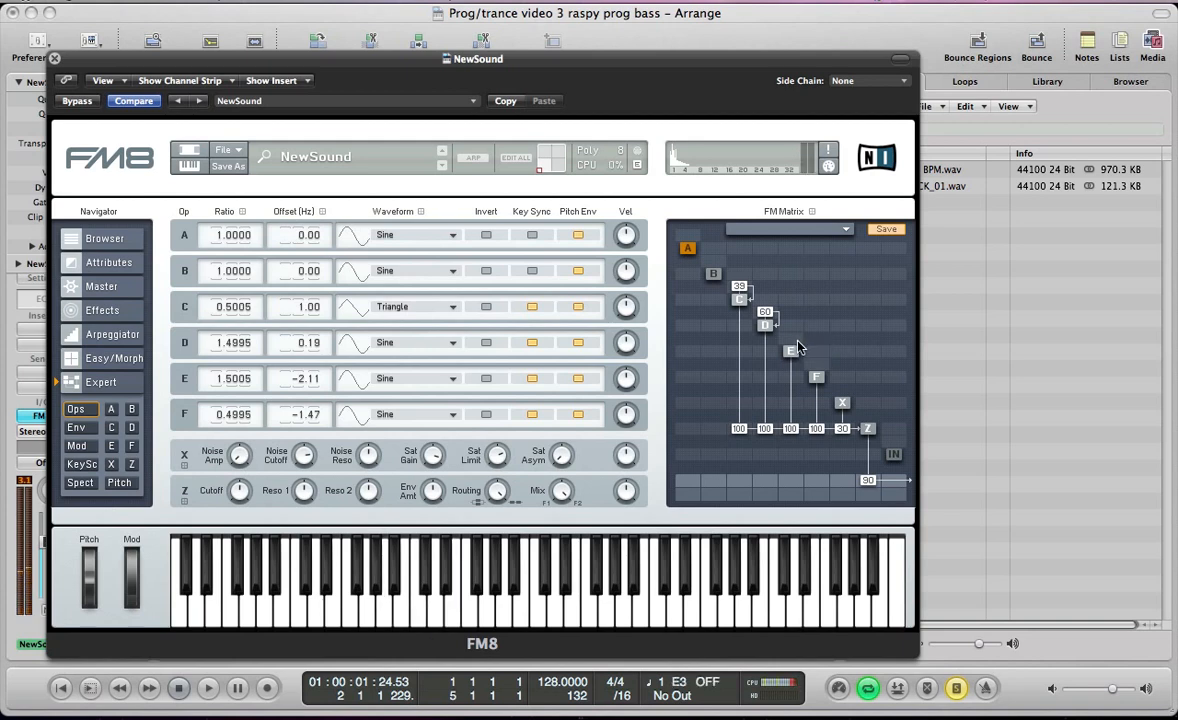
drag(799, 347, 801, 315)
drag(828, 355, 830, 342)
Step: Route operator C into E at 44 and into X at 29, and feed operator X into D at 42
drag(742, 357, 745, 338)
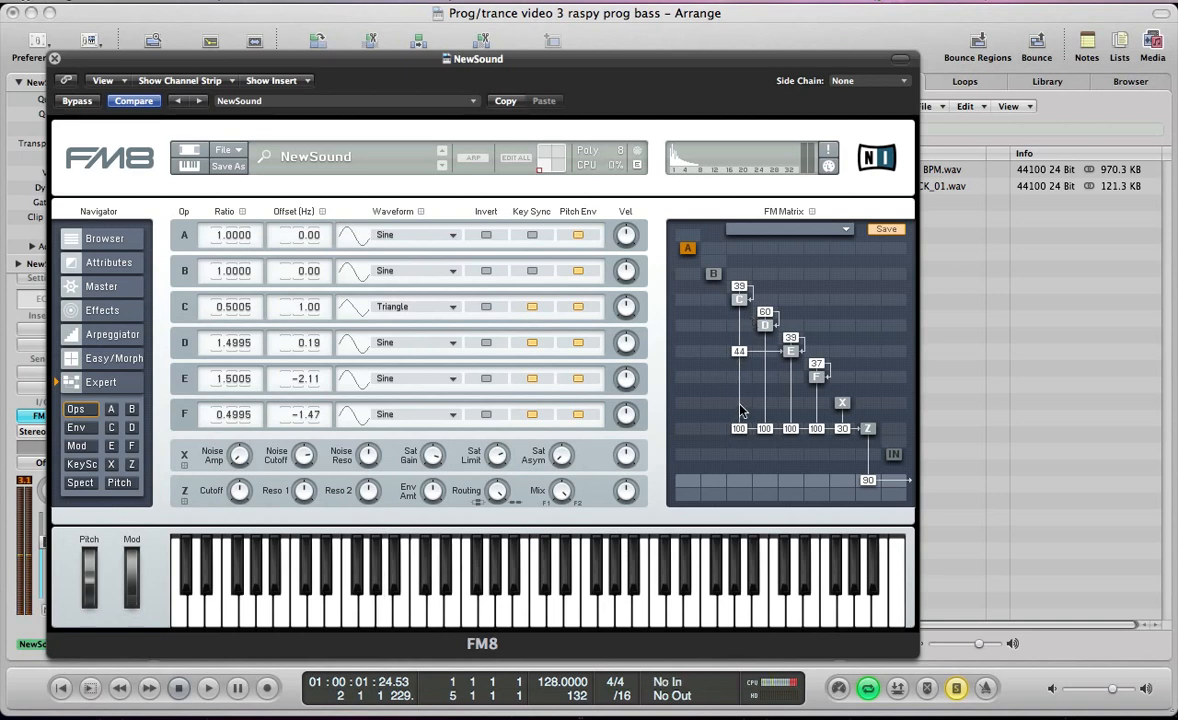
drag(741, 410, 742, 407)
drag(841, 326, 855, 318)
Step: Raise operator X's noise resonance and saturator level, and adjust the saturator's asymmetry
click(112, 464)
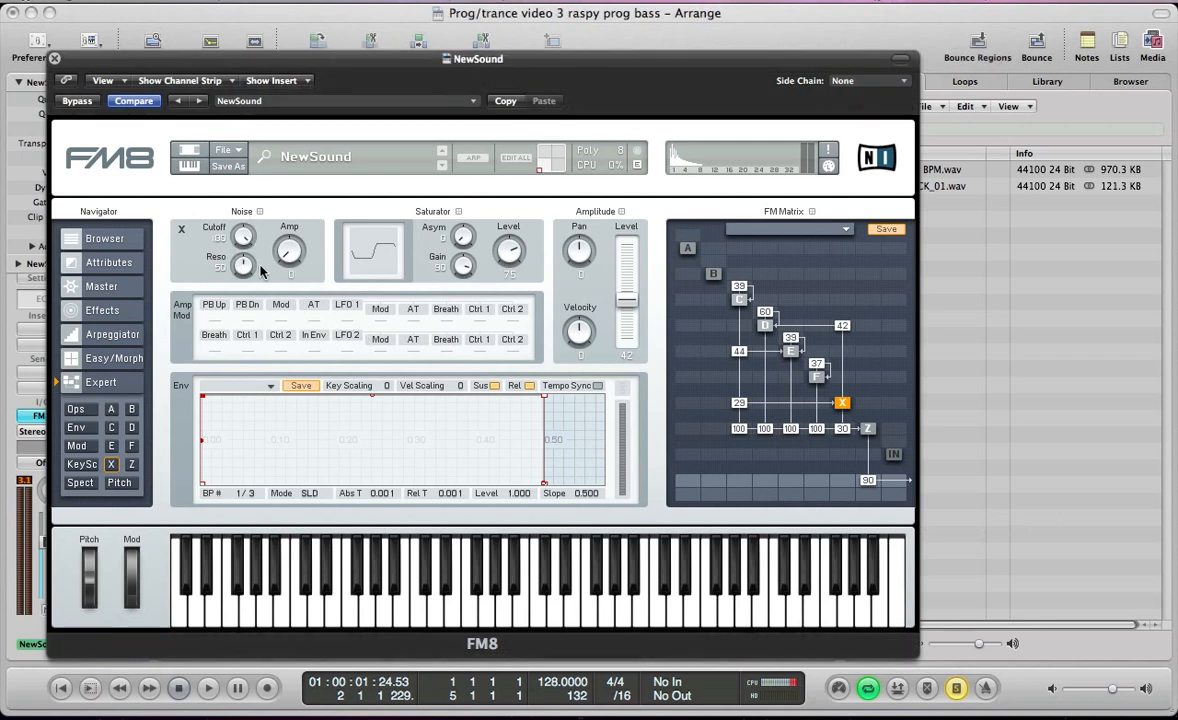
drag(259, 270, 269, 0)
drag(459, 238, 410, 152)
drag(443, 180, 436, 228)
drag(521, 262, 518, 137)
Step: Lower both of operator Z's filter resonances, adjust the filter mix routing and set the envelope amount to 100
click(131, 464)
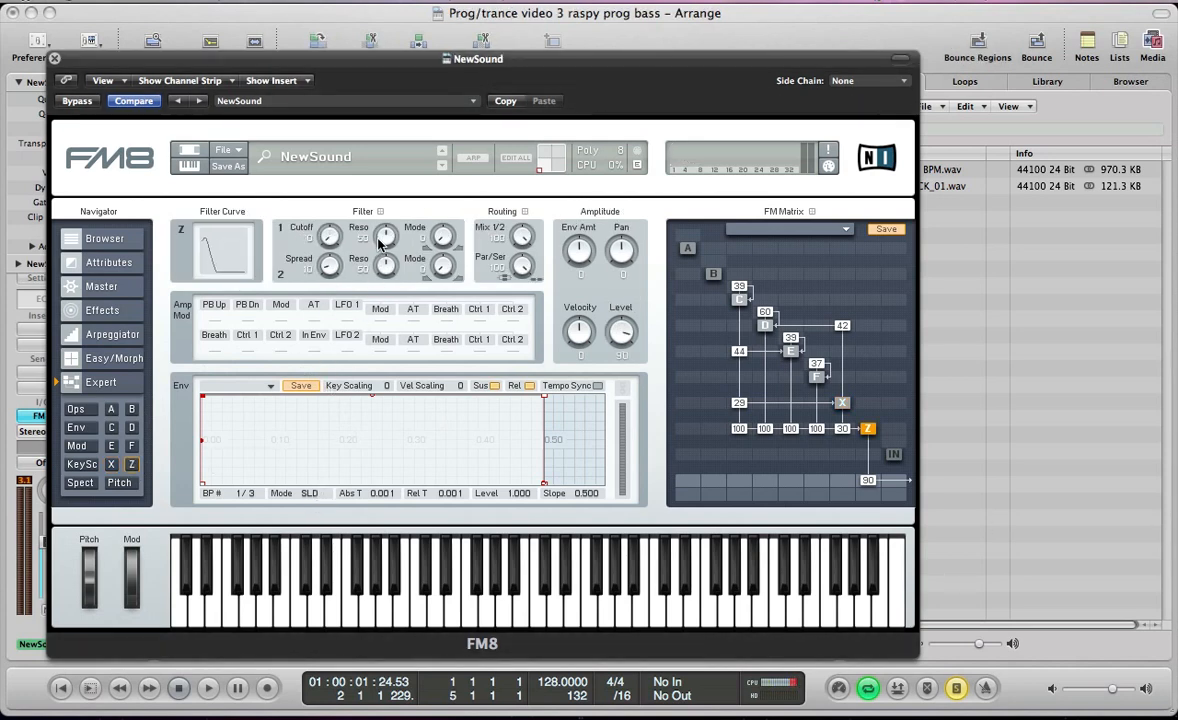
drag(380, 239, 375, 348)
drag(388, 272, 395, 400)
drag(518, 229, 520, 215)
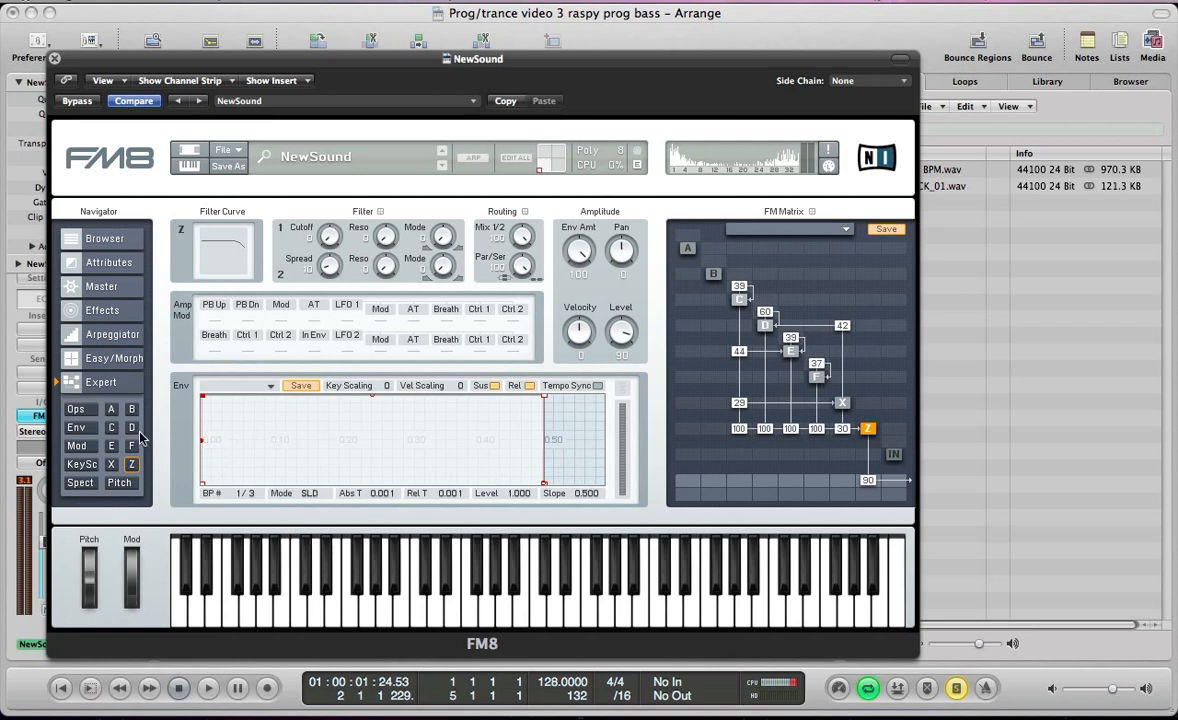
Step: Shape operator Z's envelope into a decay that falls to level 0 at about 0.296 s
click(76, 427)
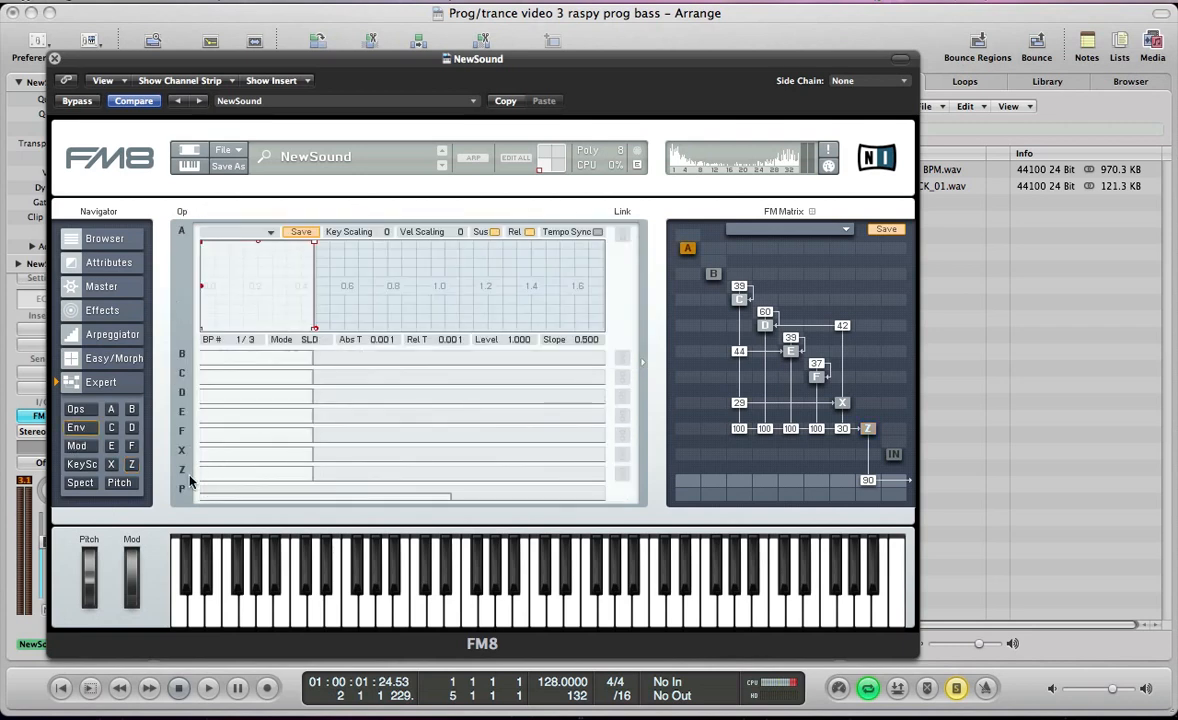
click(131, 464)
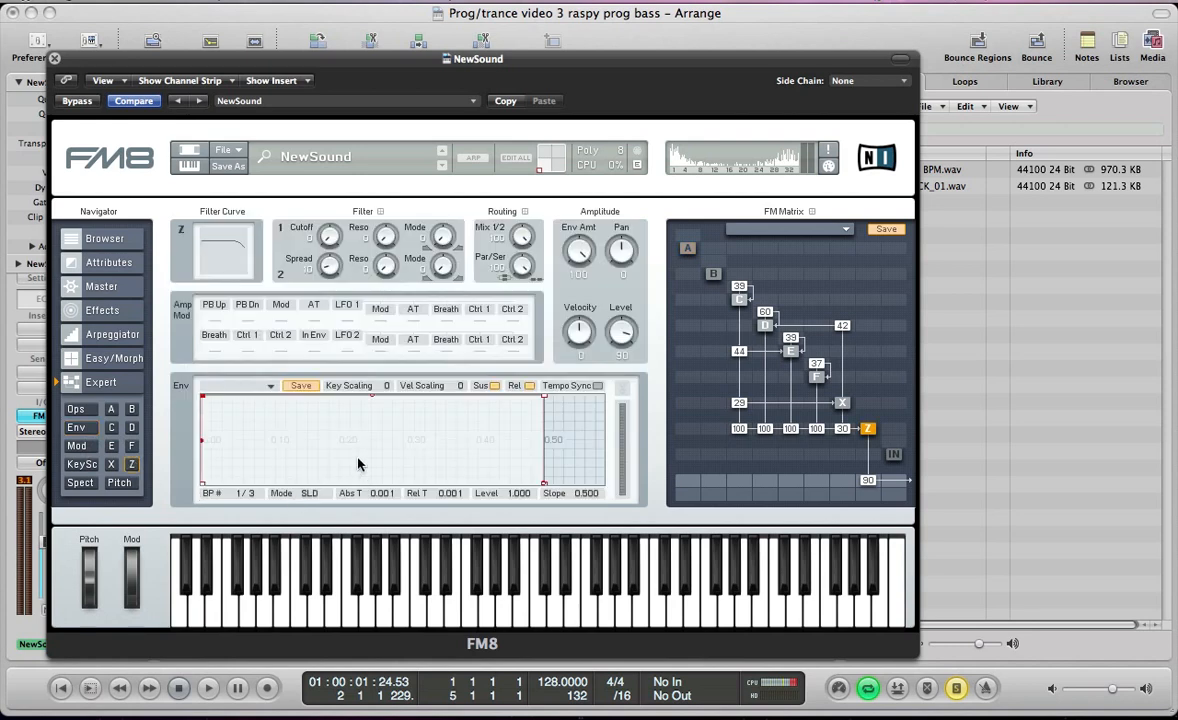
drag(545, 400, 539, 540)
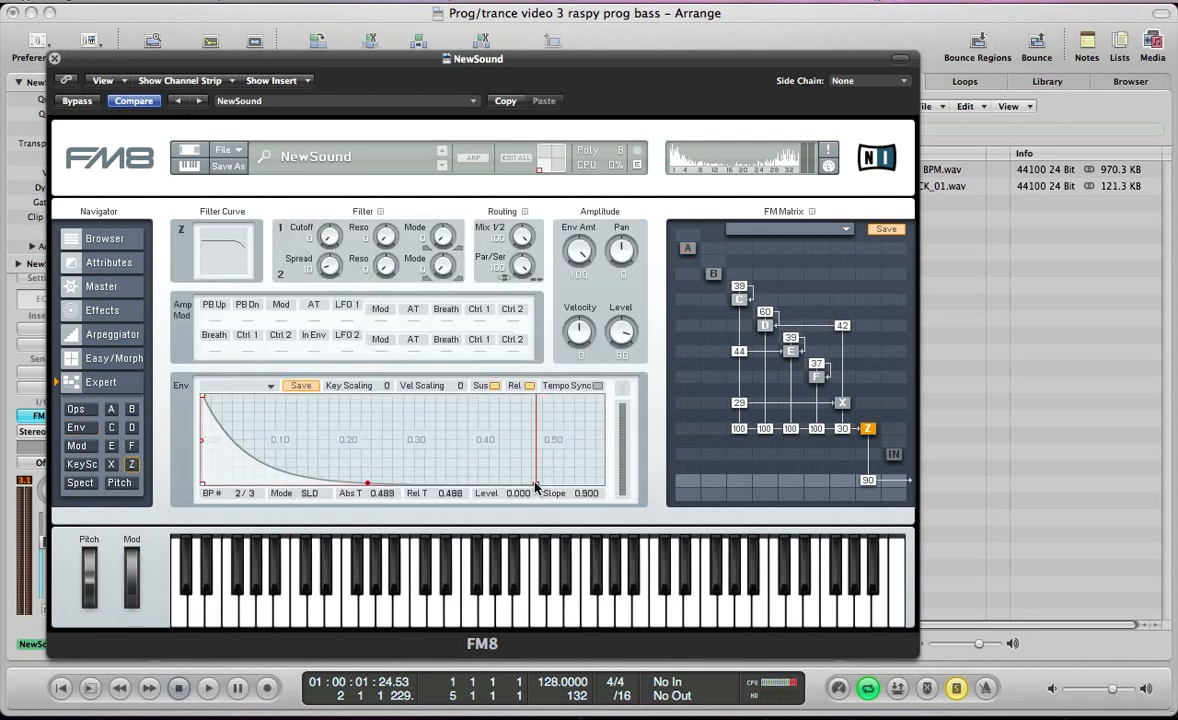
drag(535, 487, 405, 494)
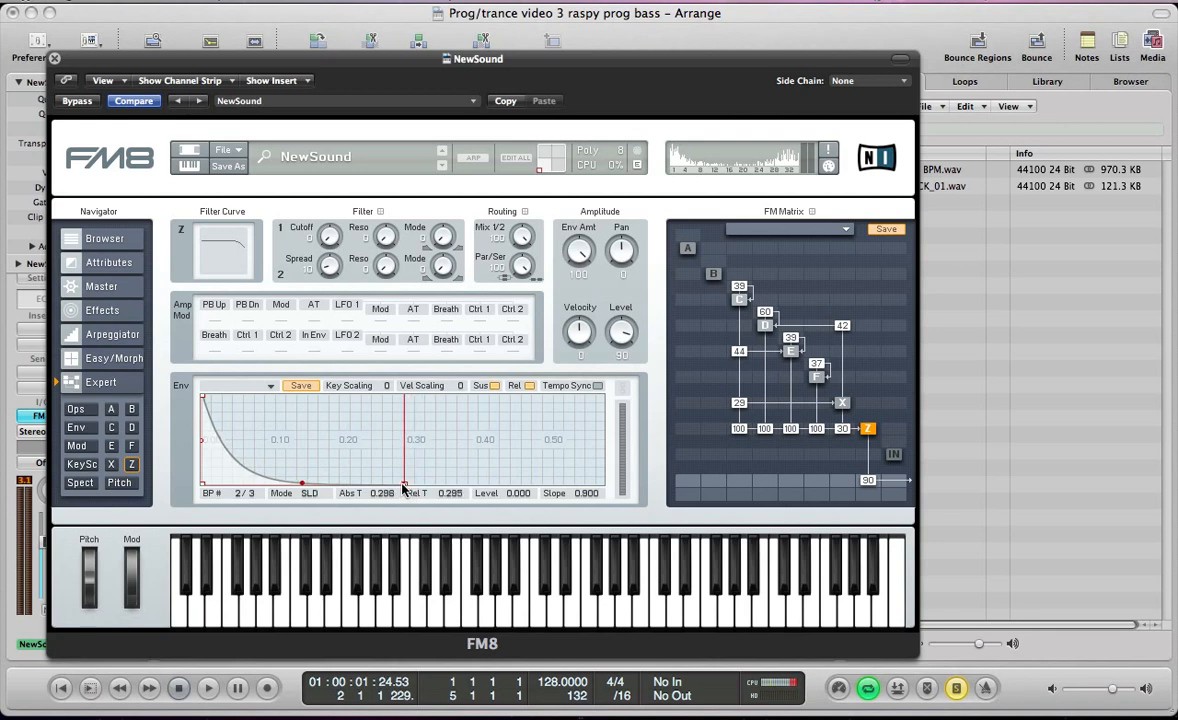
Step: Lower the starting level of operator Z's envelope to 0.704 and reduce the decay slope to 0.820
click(202, 397)
drag(202, 397, 196, 432)
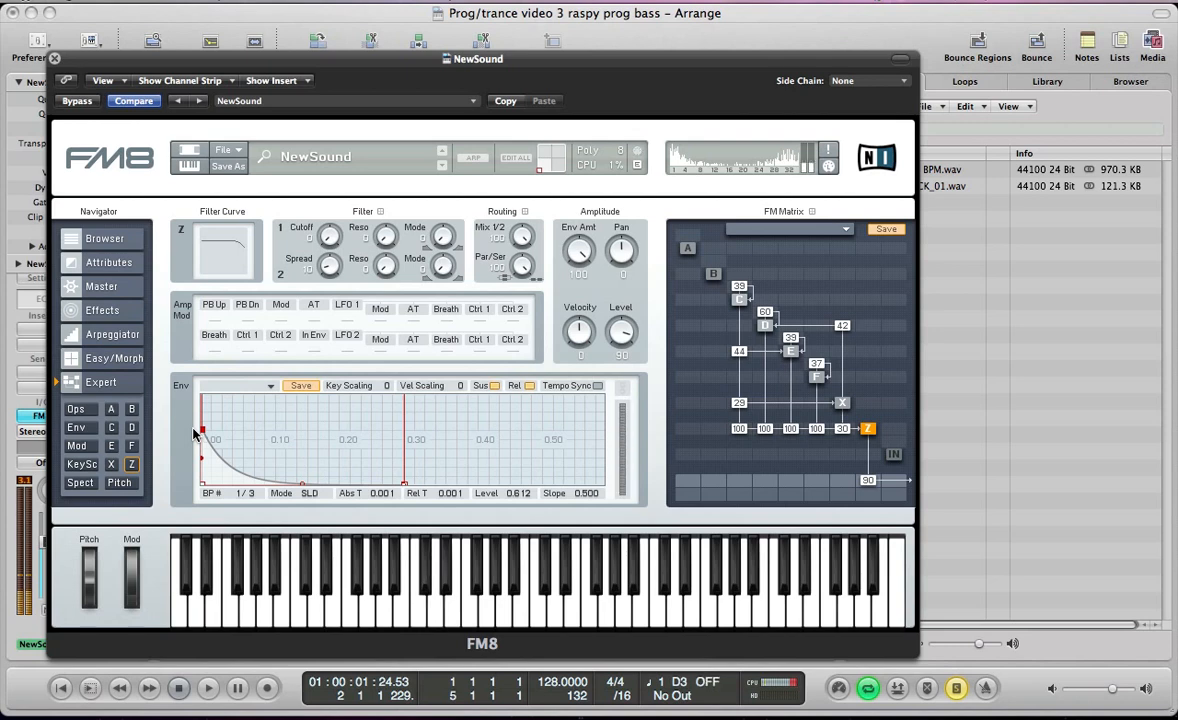
drag(196, 432, 197, 423)
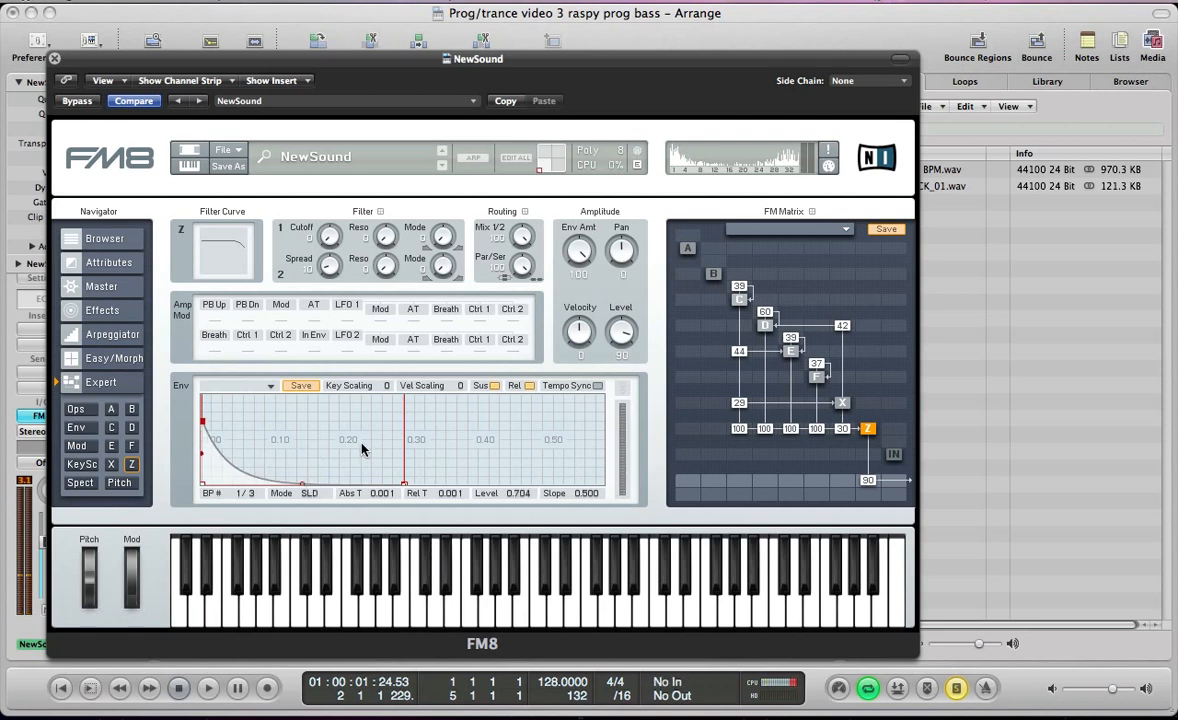
drag(355, 443, 356, 452)
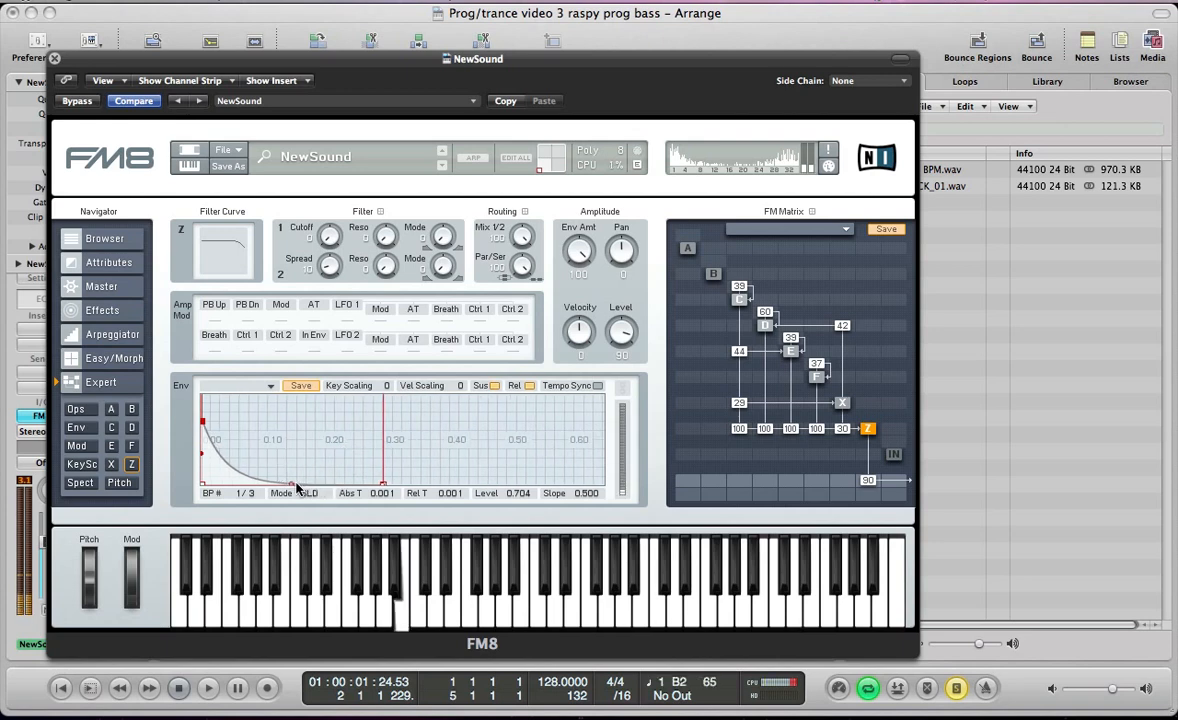
mouse_move(291, 484)
mouse_down()
mouse_move(292, 469)
mouse_move(293, 485)
mouse_up()
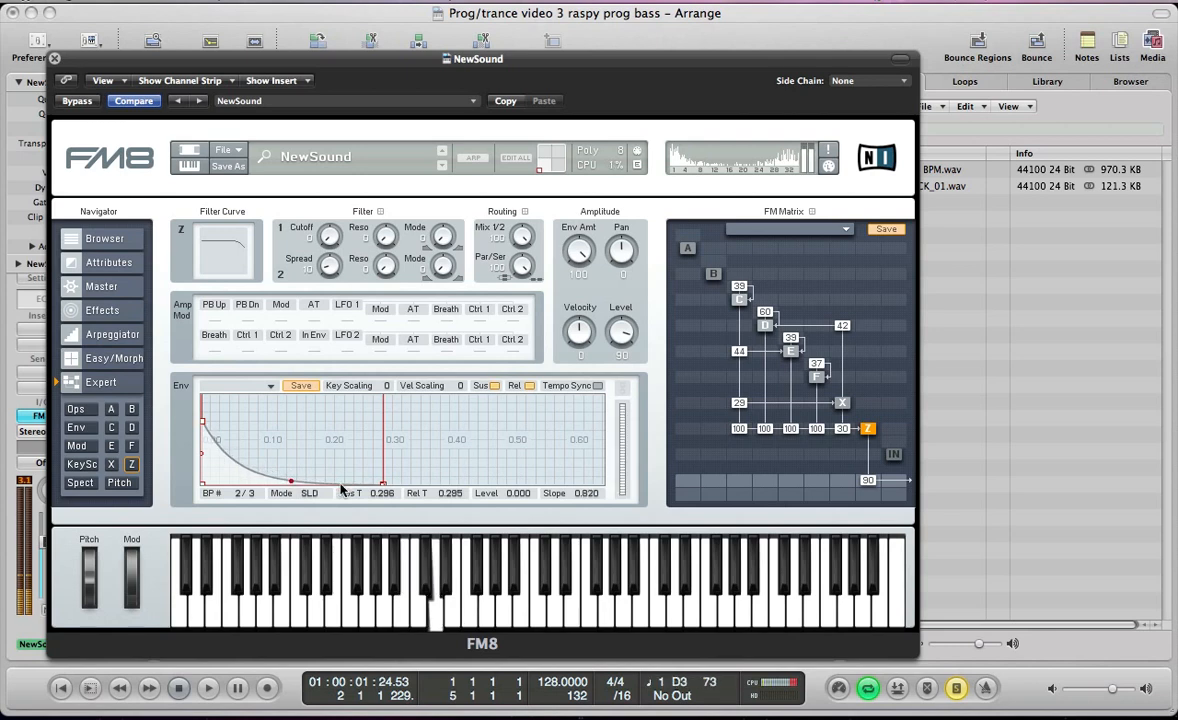
Step: Extend the release of operator Z's envelope to level 0 at 0.457 s and raise its starting level to 0.765
drag(383, 484, 476, 486)
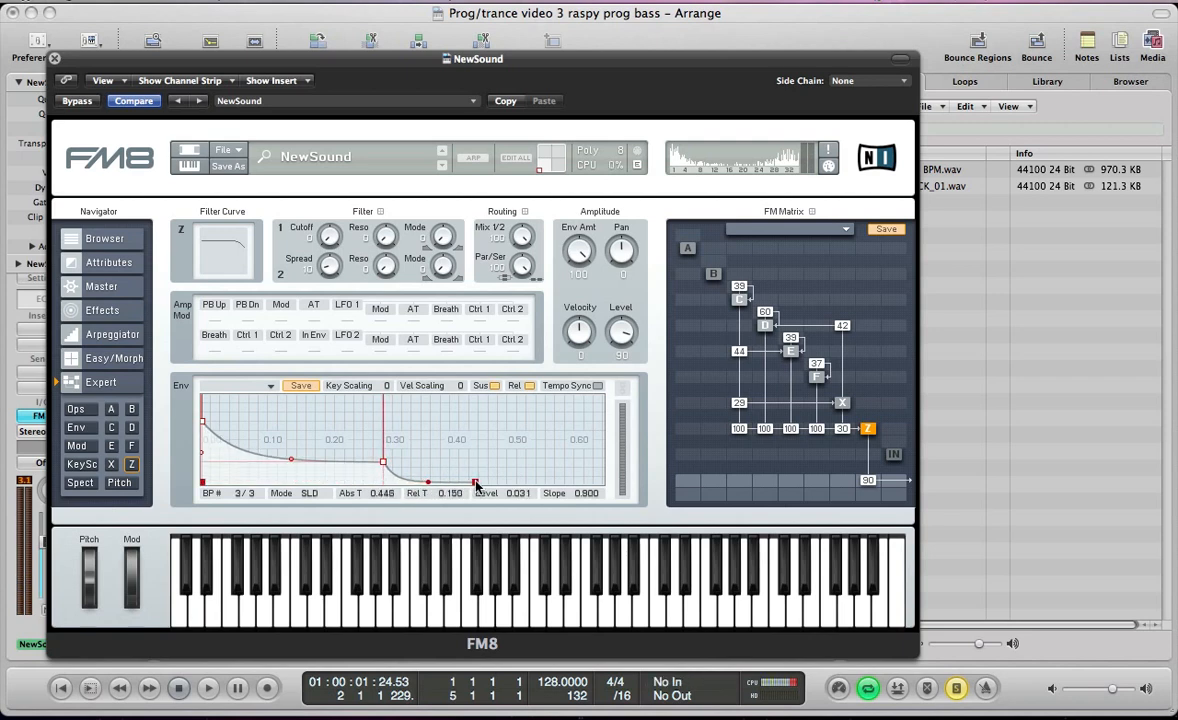
click(381, 464)
drag(381, 476, 384, 484)
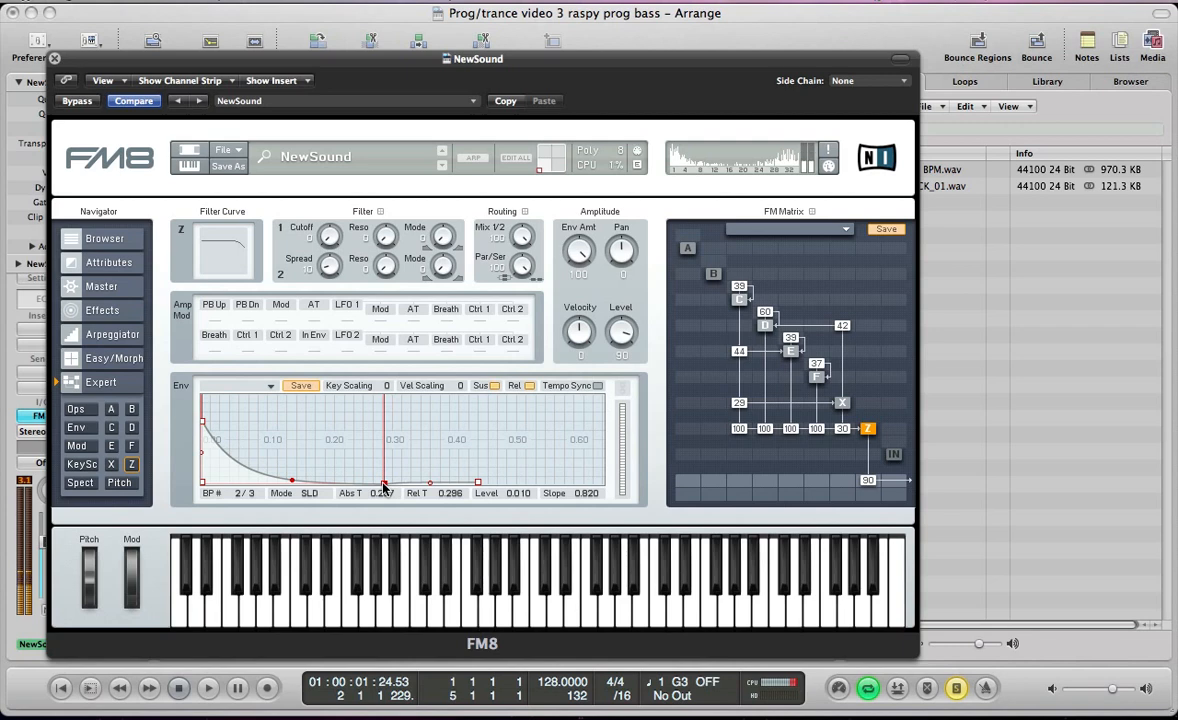
click(480, 486)
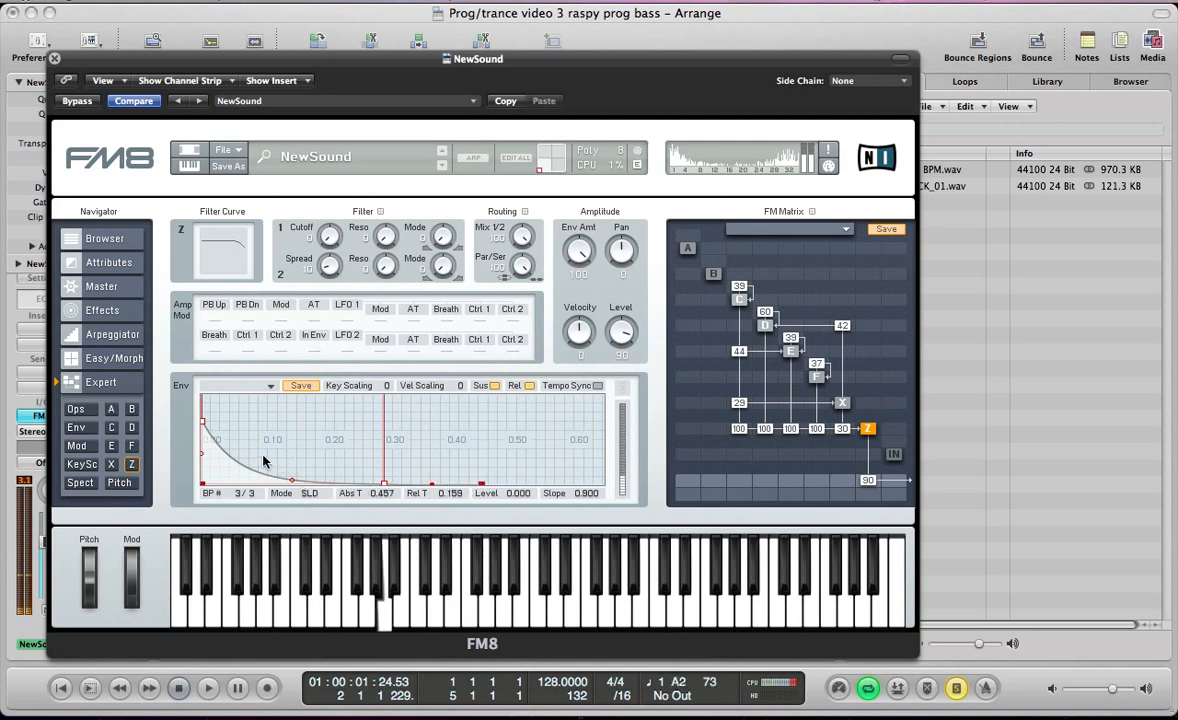
click(203, 420)
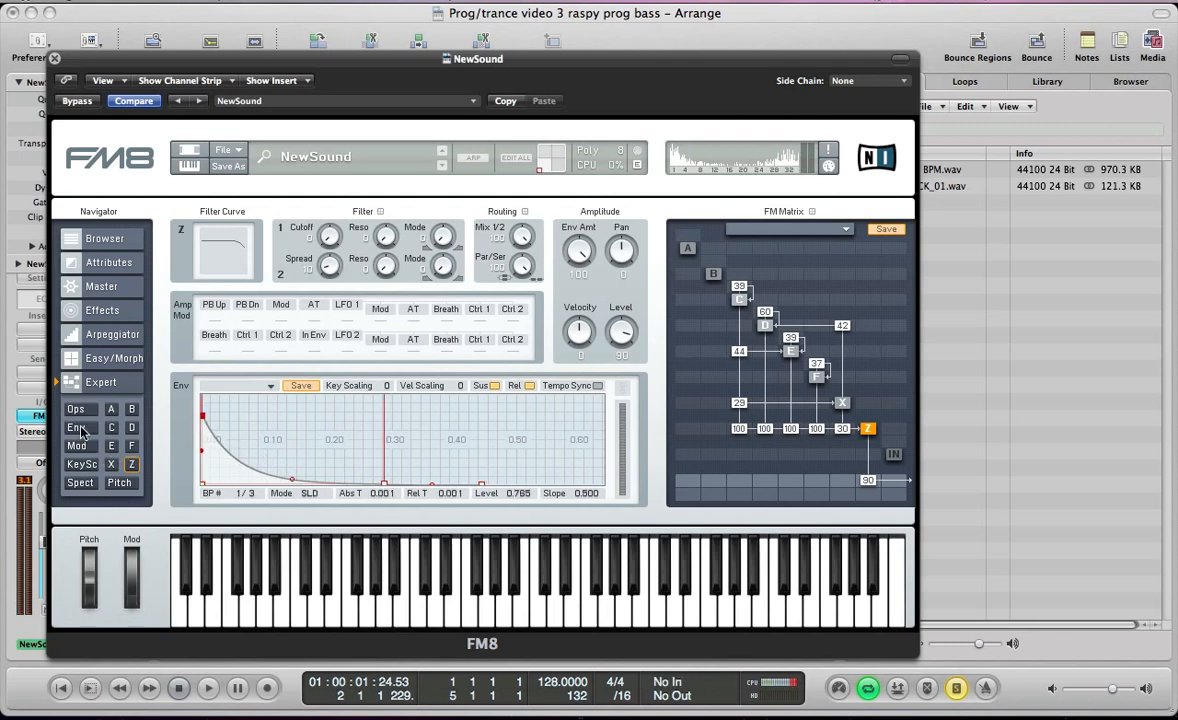
Step: Link operator X's envelope to operator Z's envelope in the envelope overview
click(78, 428)
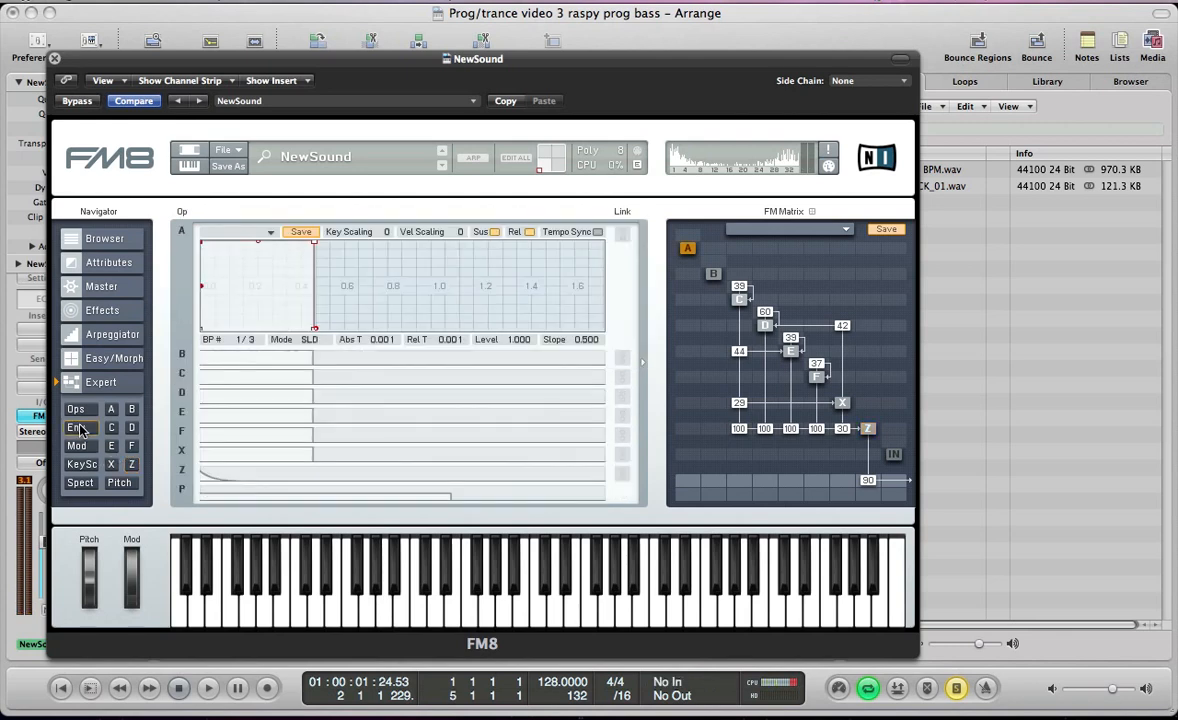
click(242, 476)
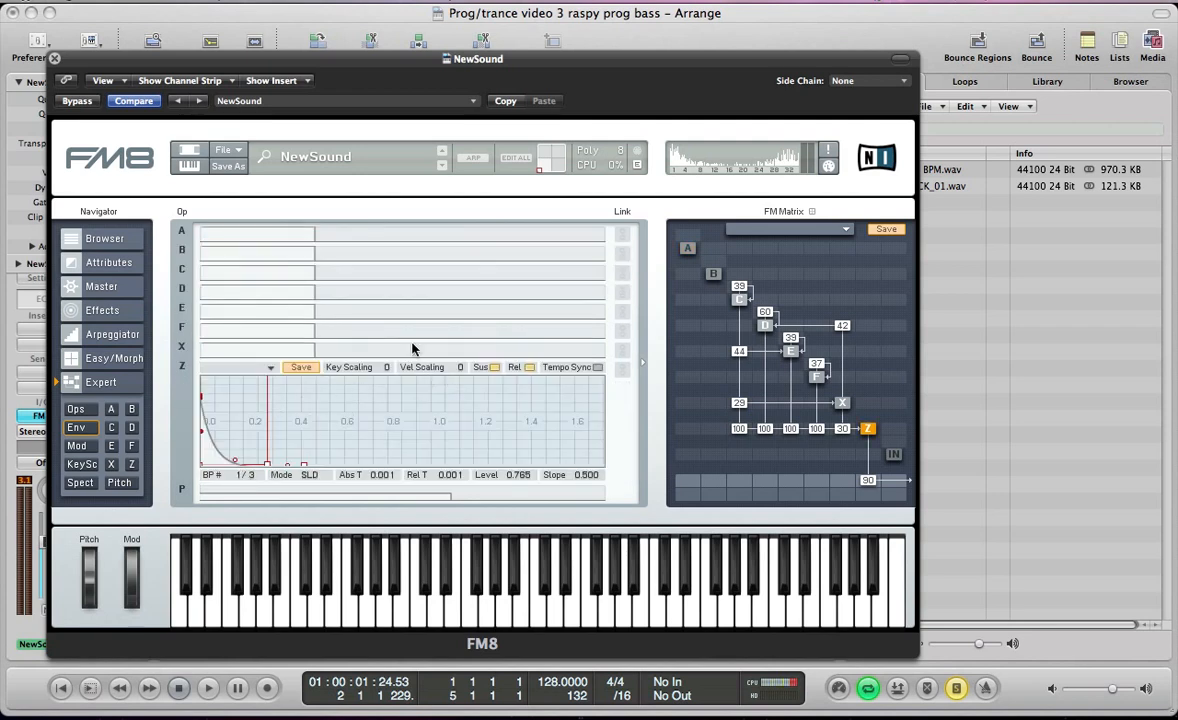
click(623, 351)
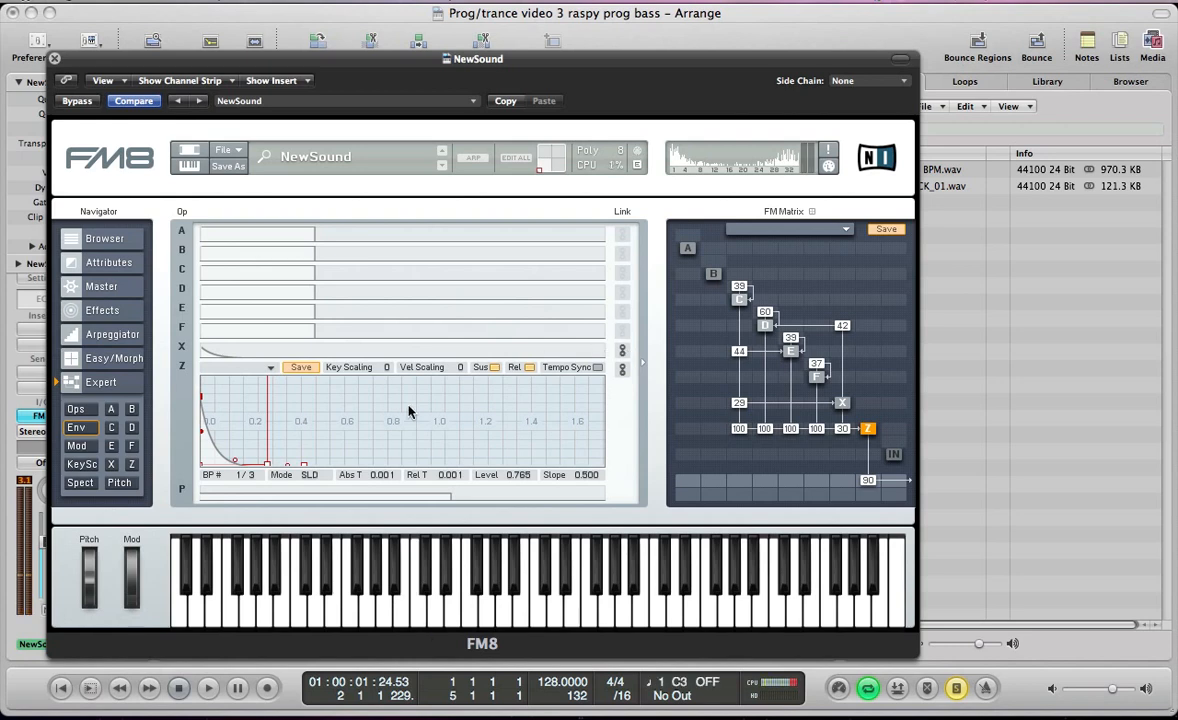
Step: Reshape operator C's envelope with a long, shallow decay and a 0.268 s release ending at level 0
click(284, 277)
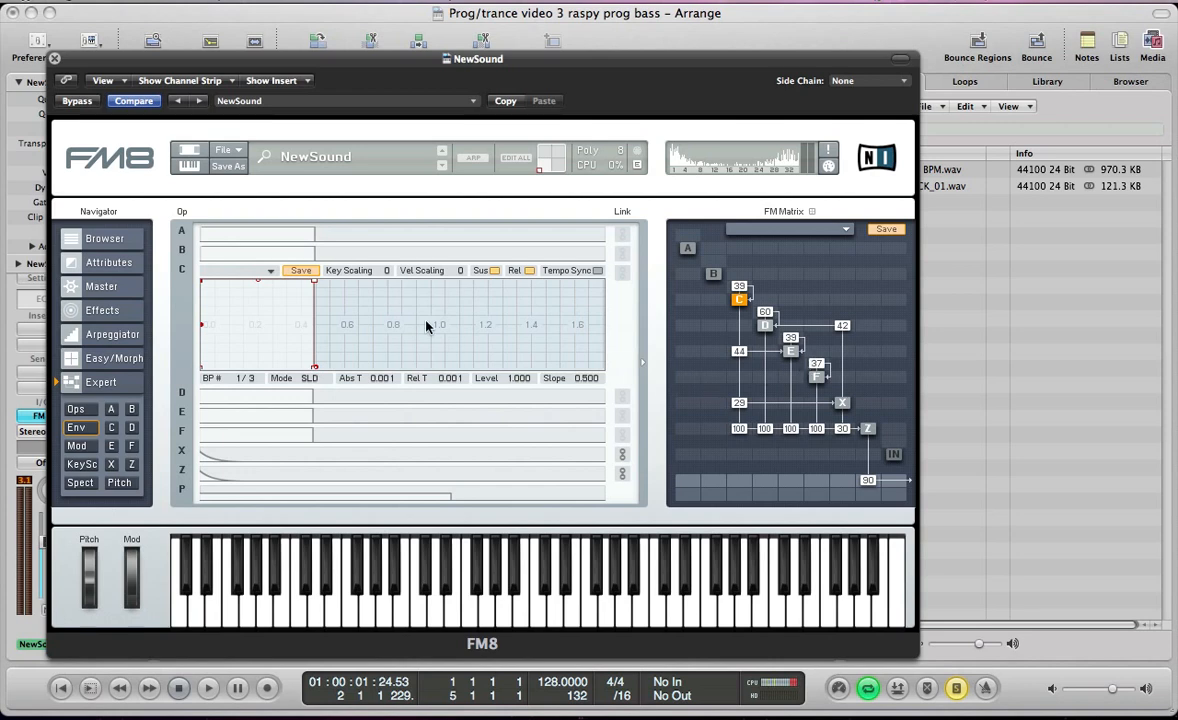
drag(318, 285, 513, 289)
drag(514, 367, 545, 367)
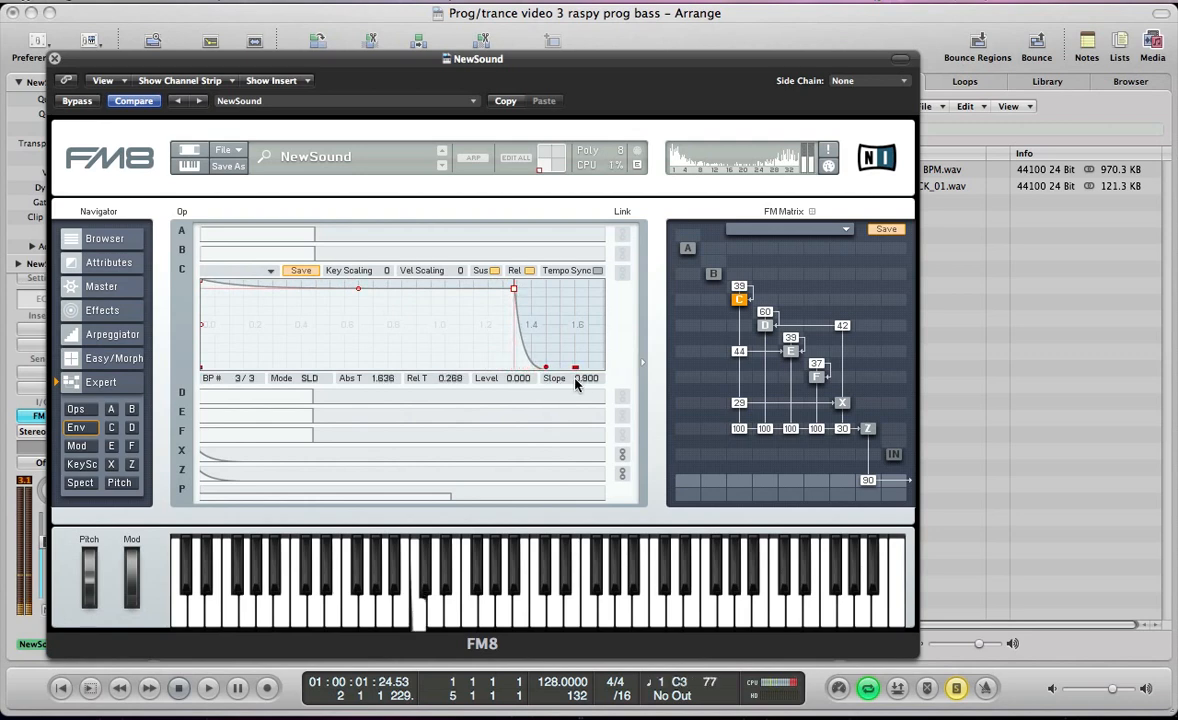
Step: Link the envelopes of operators D, E and F to operator C's envelope and reopen operator Z's settings
click(622, 397)
click(622, 416)
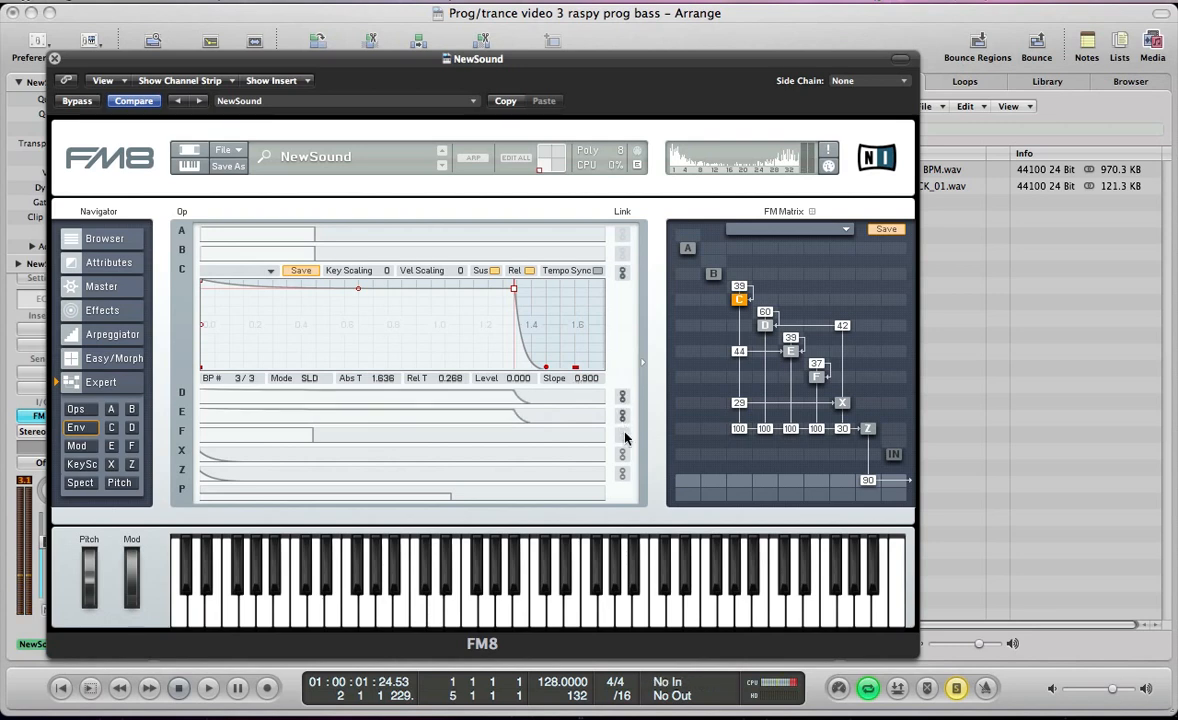
click(622, 435)
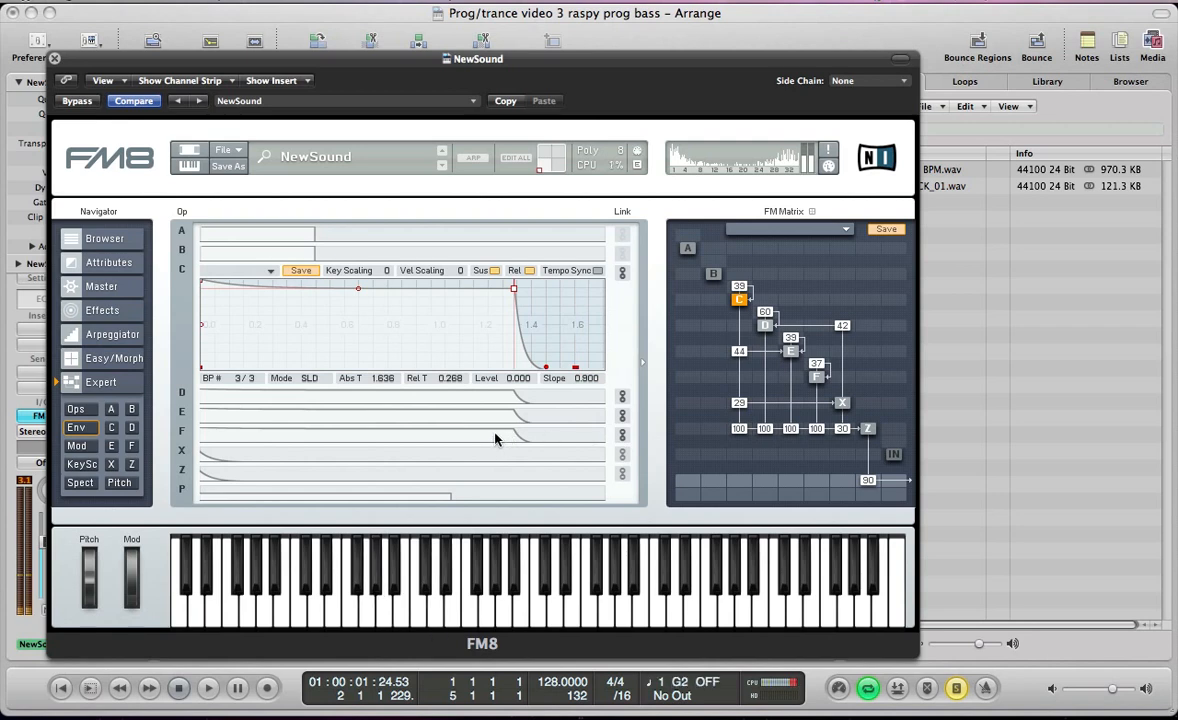
click(131, 464)
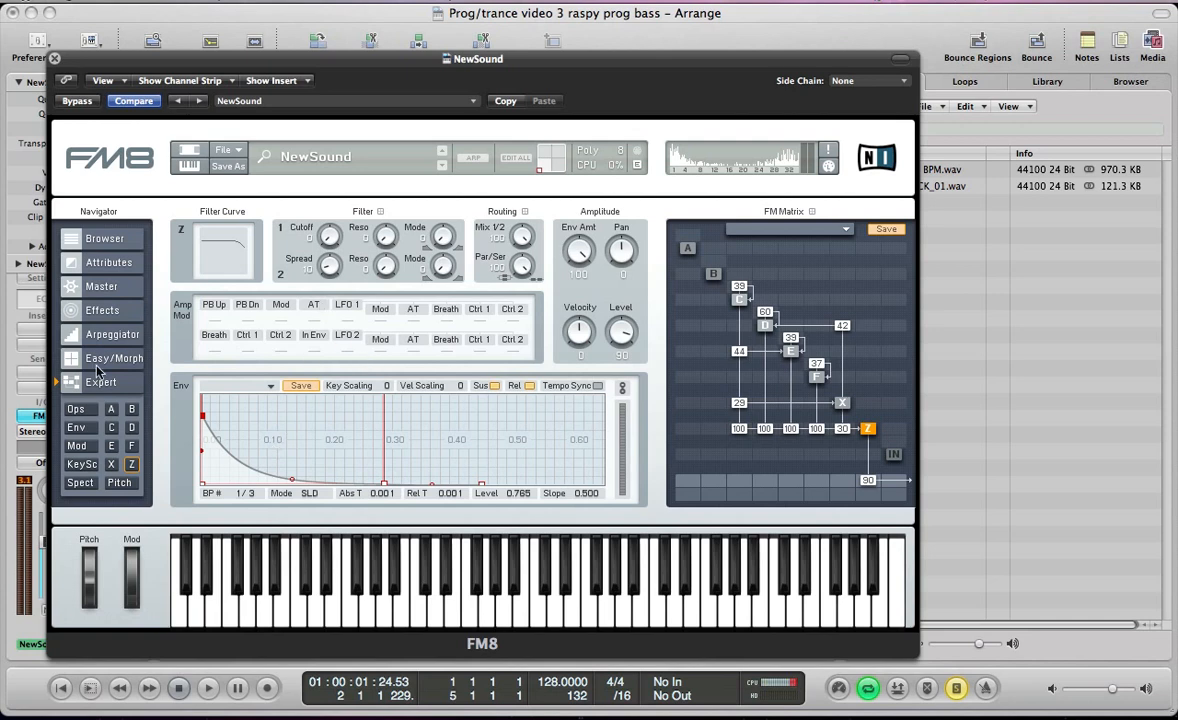
Step: Lower operator X's saturator level slightly and set its noise amp to about 90
click(111, 465)
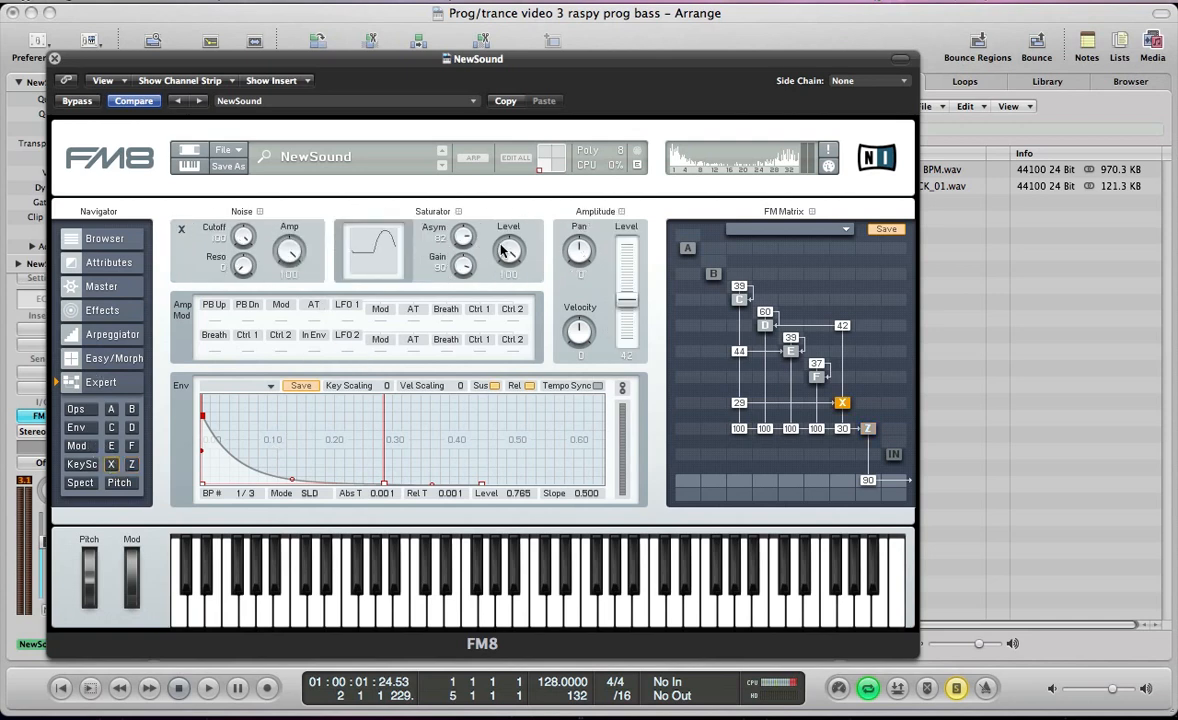
drag(502, 254, 504, 261)
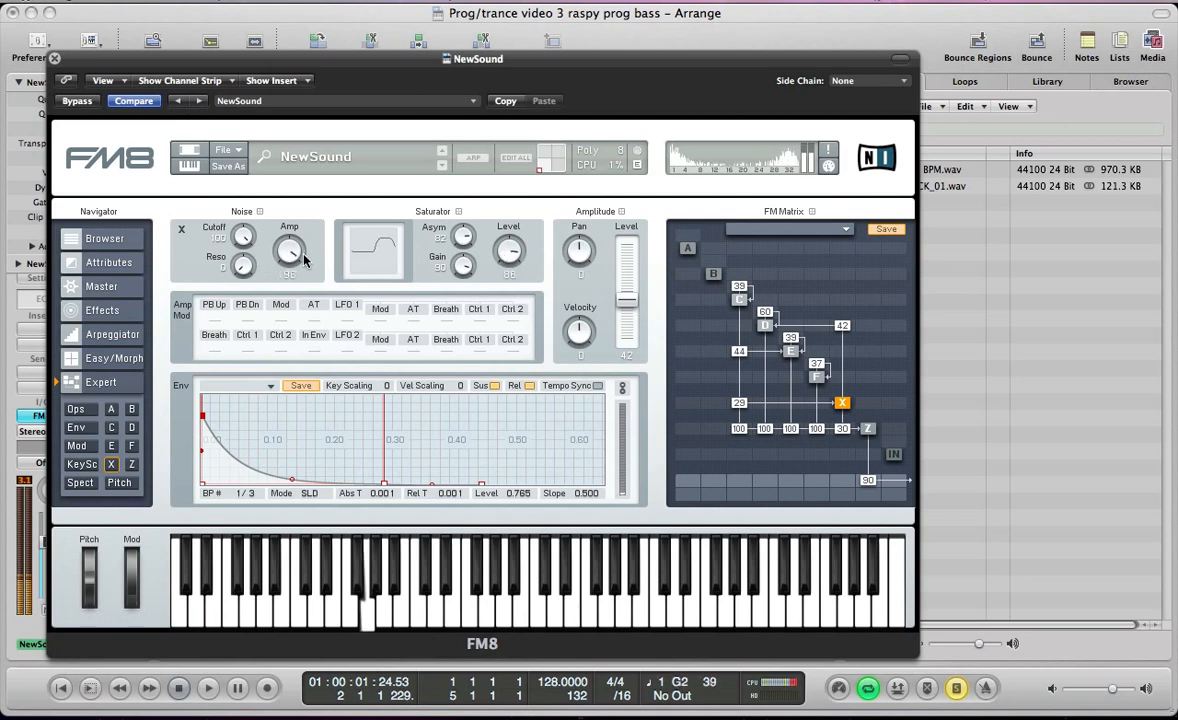
drag(293, 251, 304, 266)
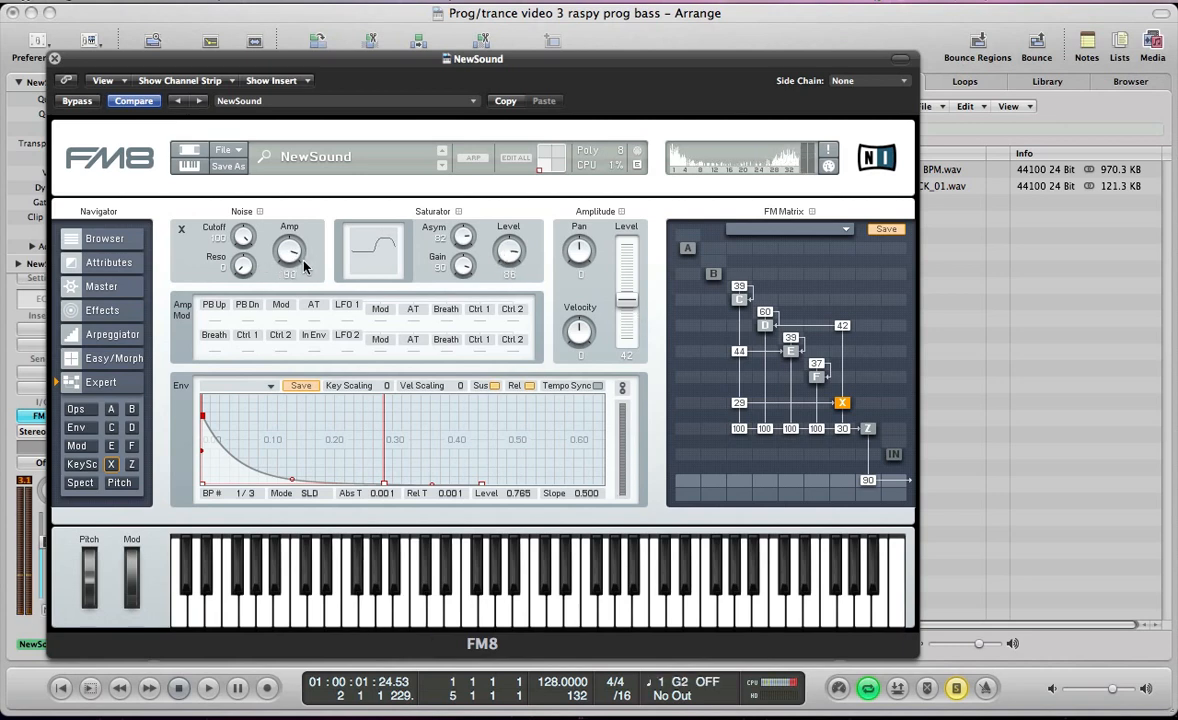
Step: Shape a short pitch envelope spike with breakpoints at 0.001 s, level 1.000, and 0.014 s, level 0.041
click(122, 483)
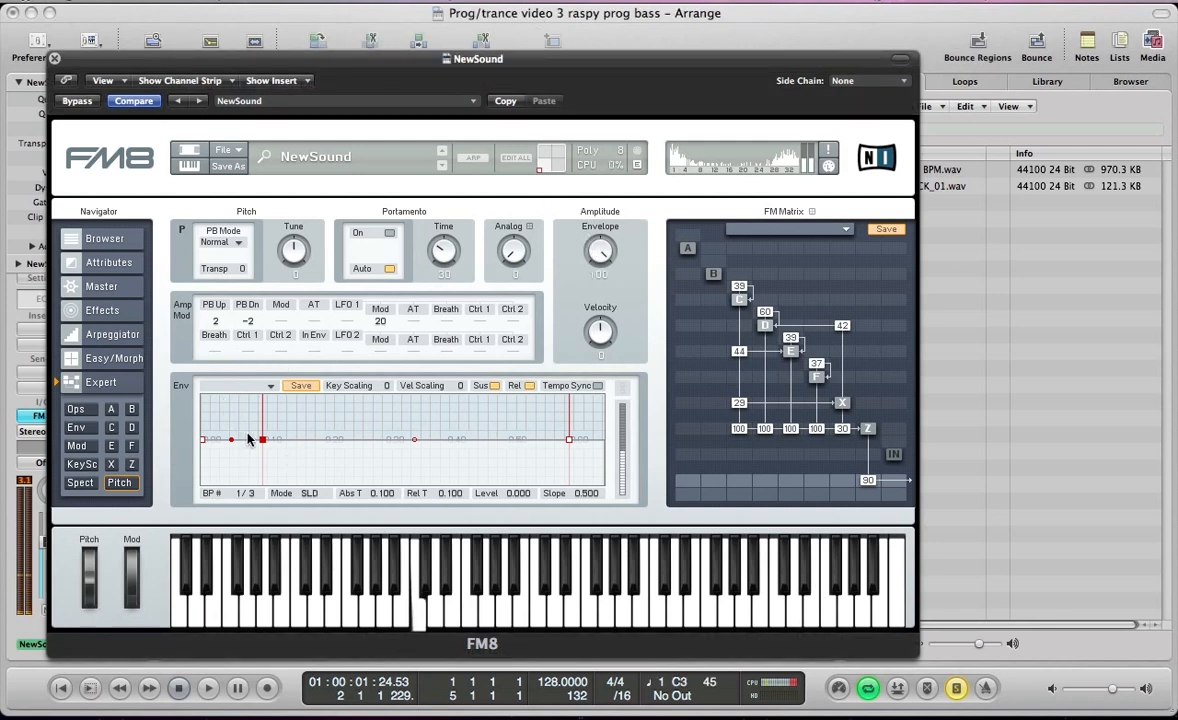
drag(222, 420, 246, 215)
drag(218, 413, 447, 393)
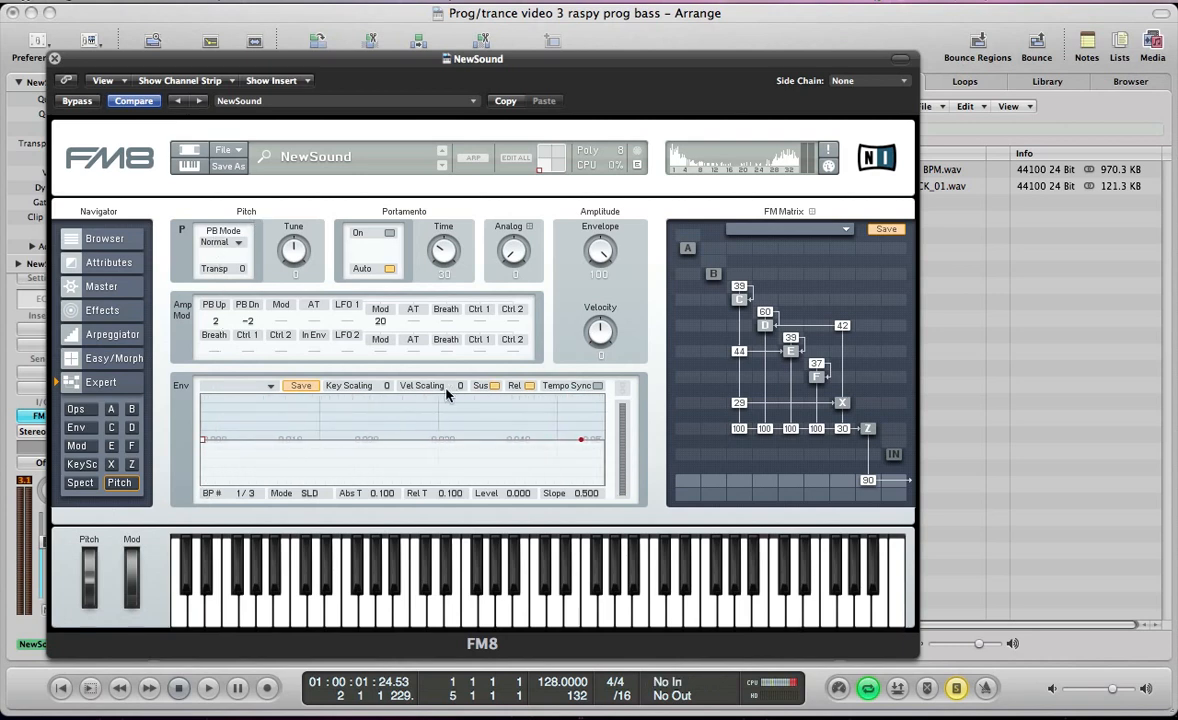
drag(250, 415, 262, 360)
double_click(325, 440)
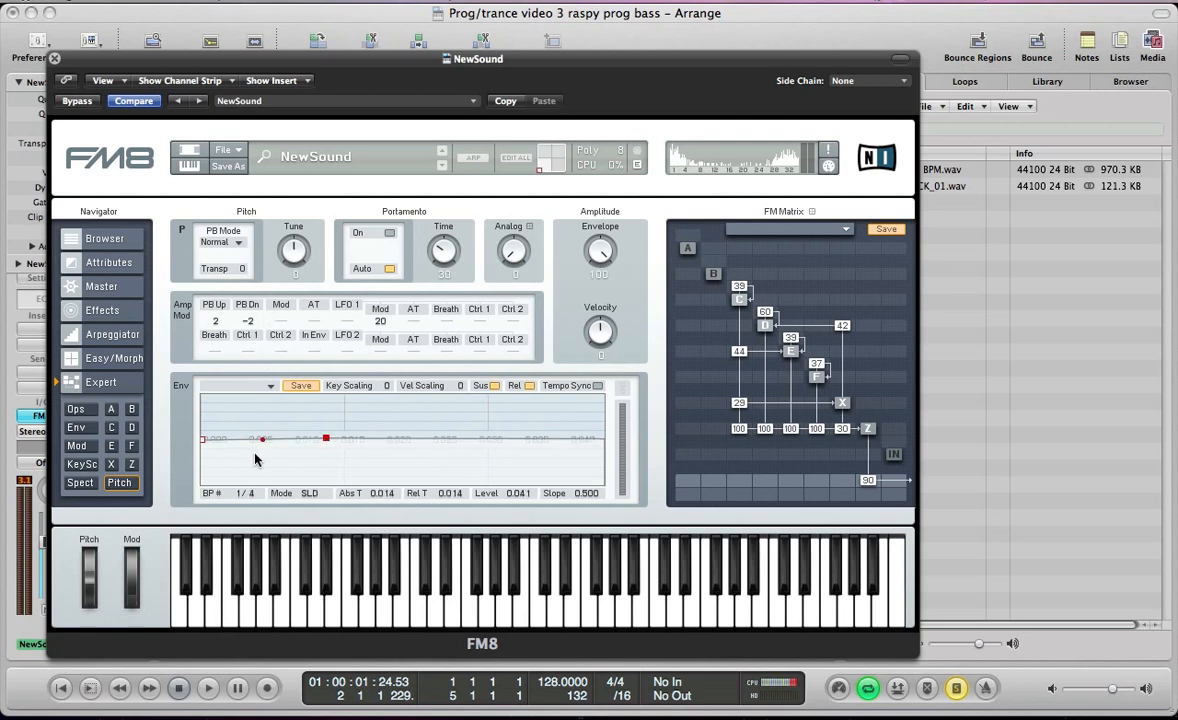
double_click(210, 441)
drag(213, 444, 205, 397)
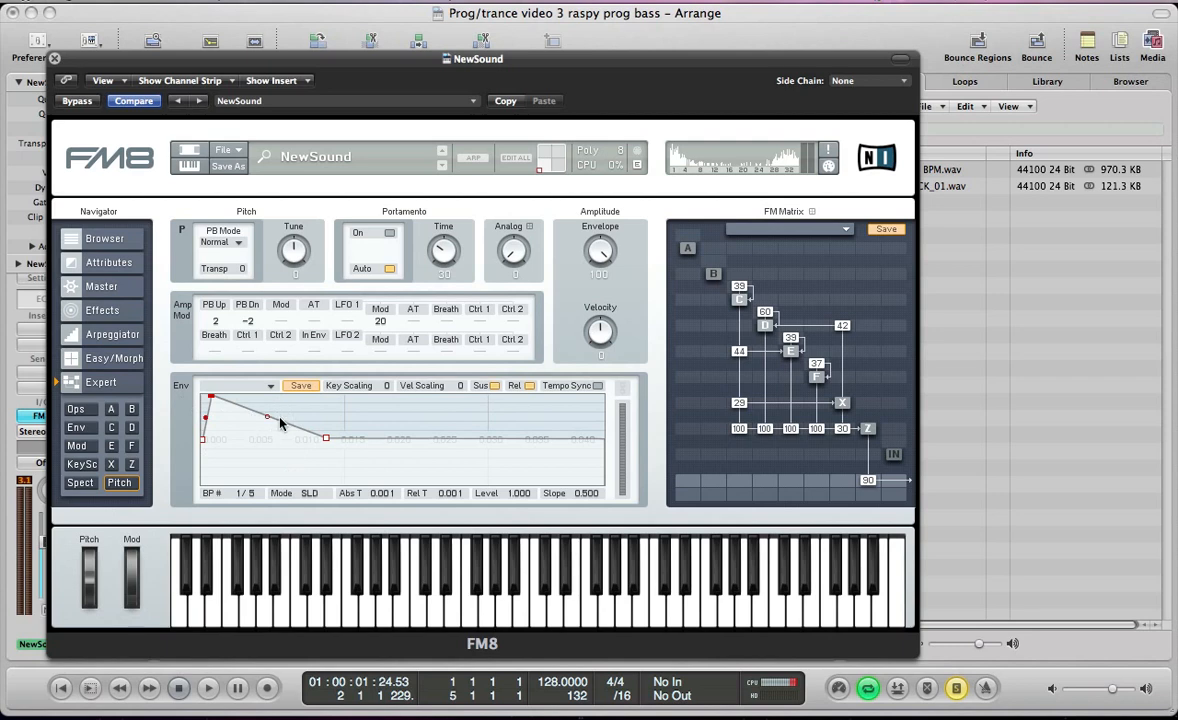
click(76, 409)
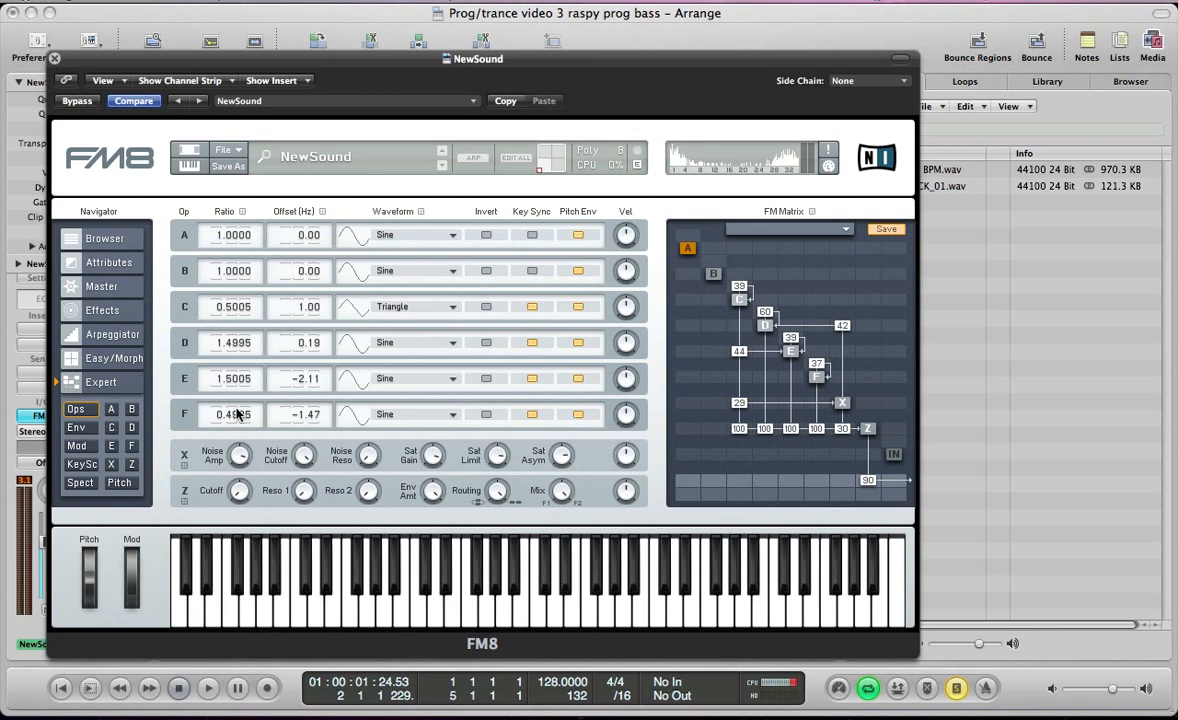
click(119, 483)
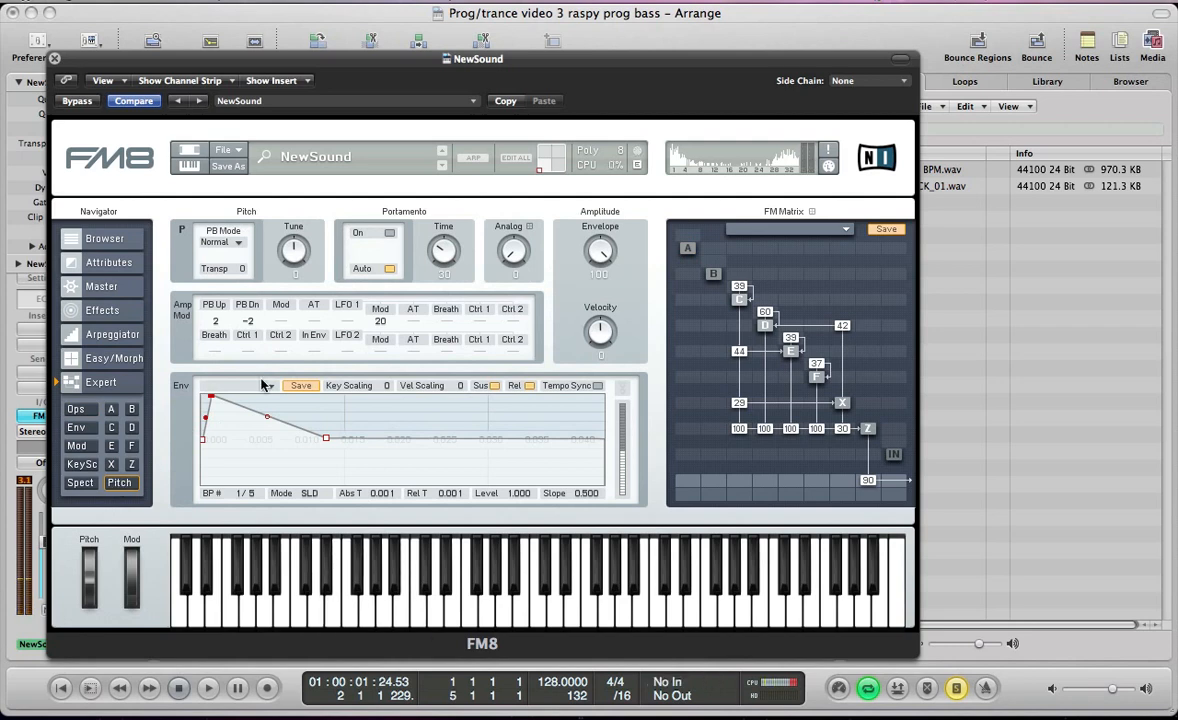
Step: Set unison to 2 voices with detune 37 and pan 41, and set the analog quality to 64 in the master settings
click(104, 288)
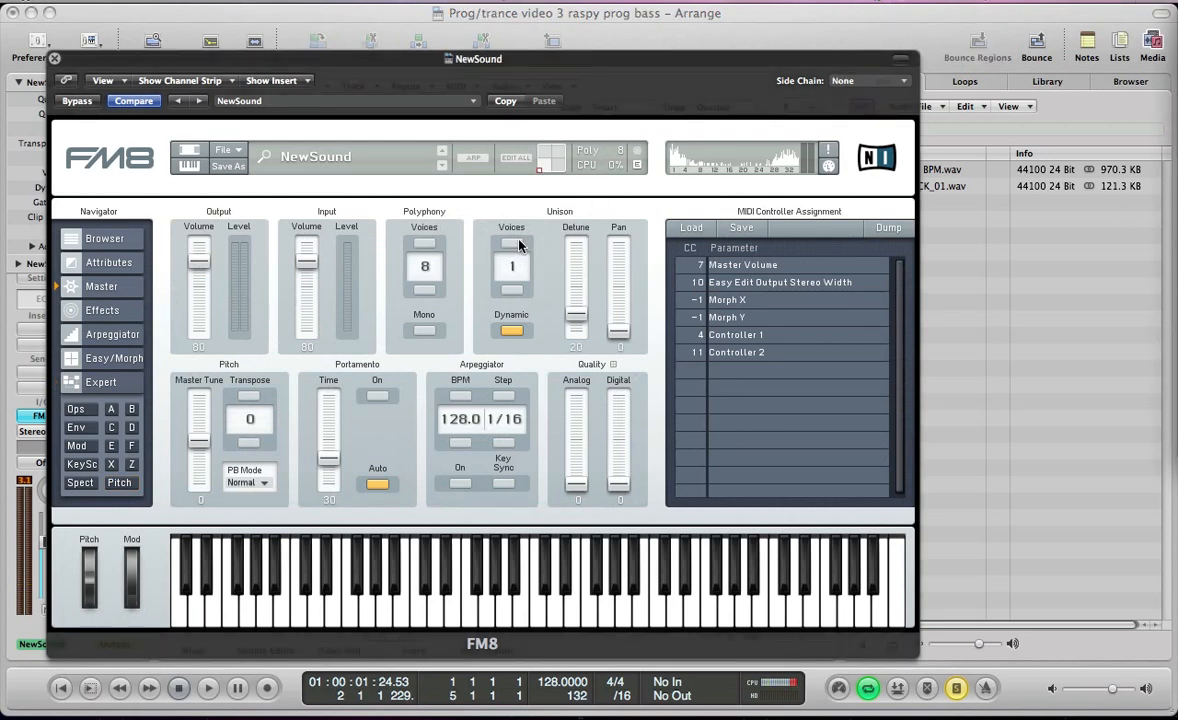
click(518, 244)
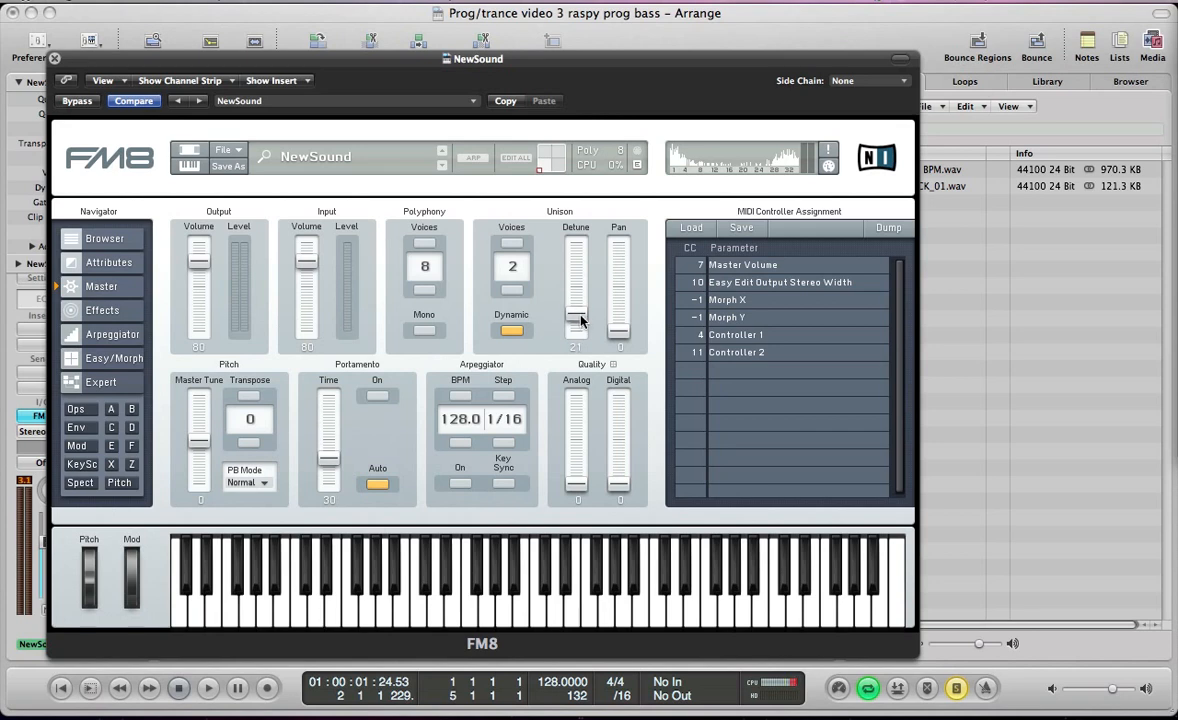
drag(581, 320, 620, 289)
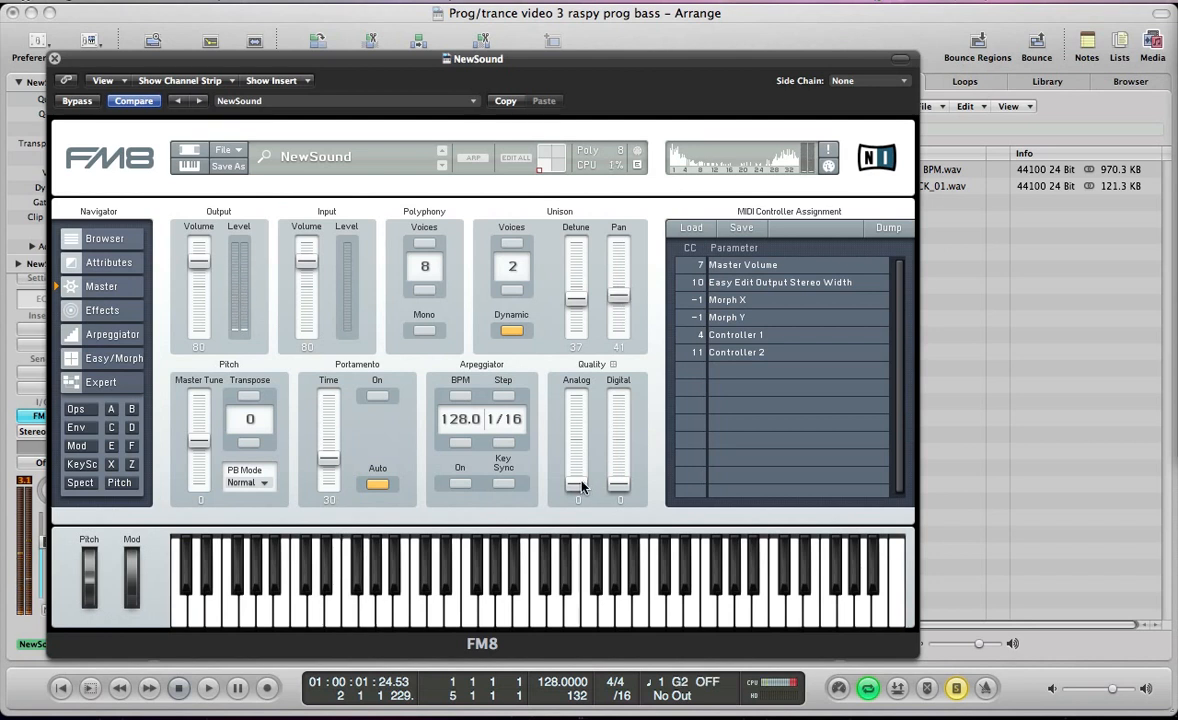
drag(581, 487, 576, 408)
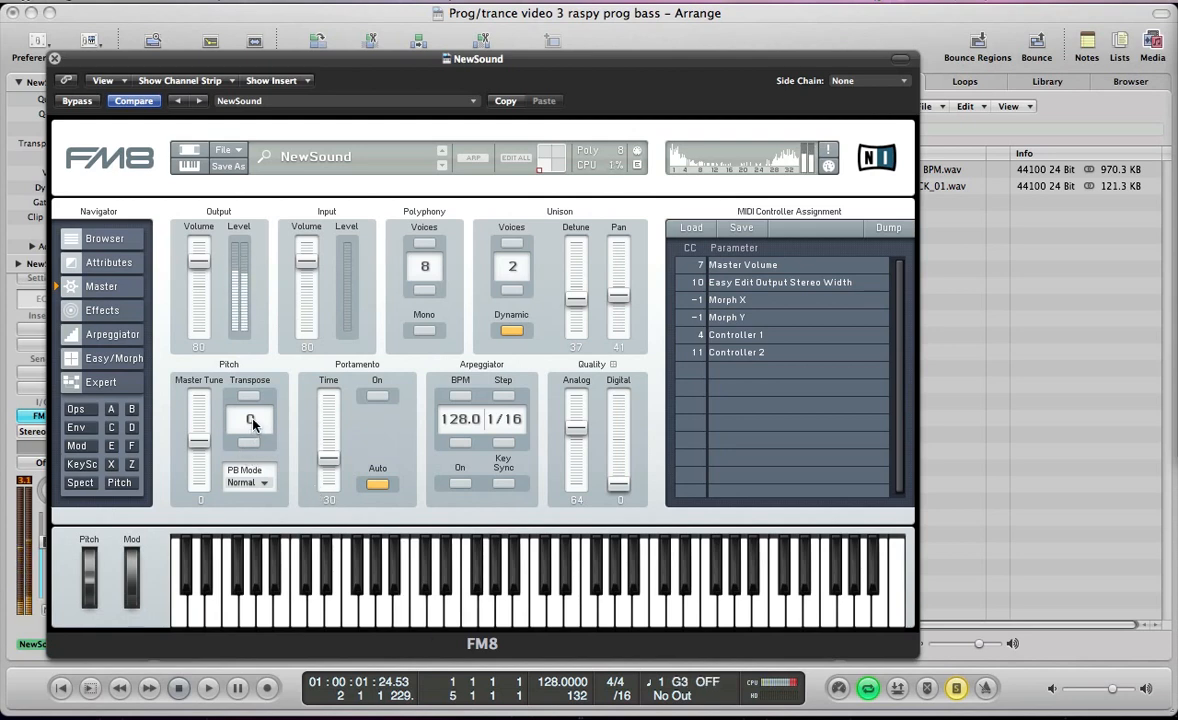
drag(252, 424, 250, 467)
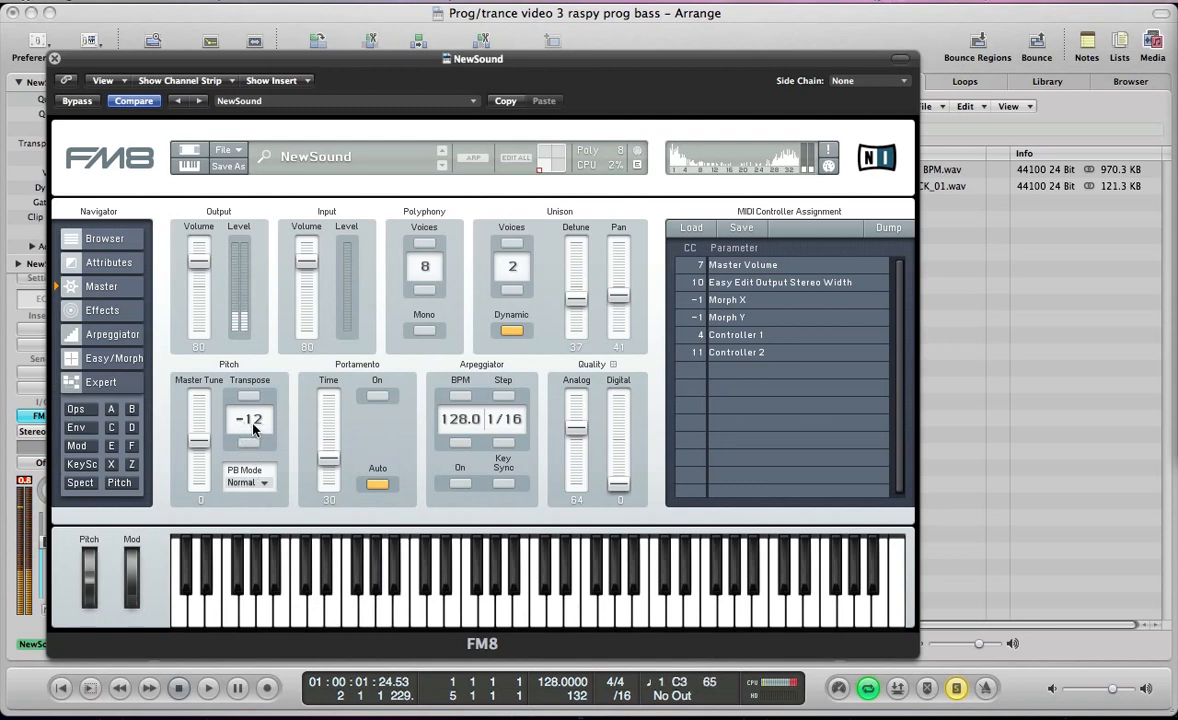
drag(253, 428, 259, 372)
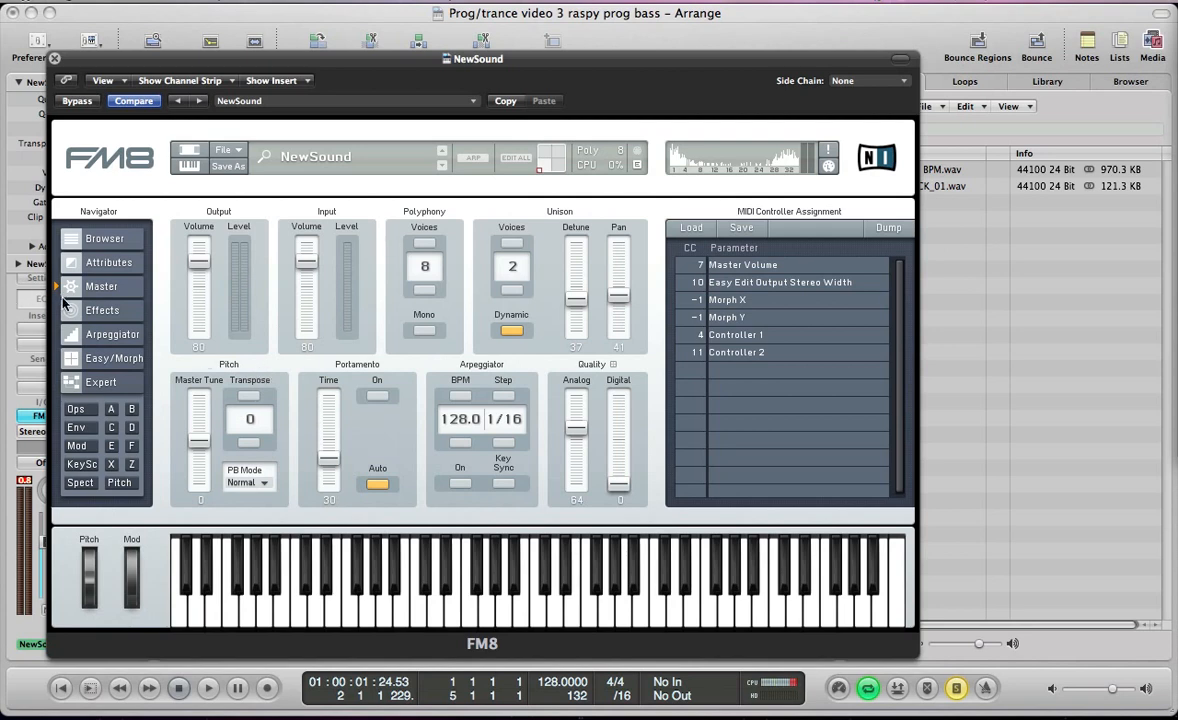
Step: Enable the Reverb effect with time 19 and dry/wet 28
click(127, 315)
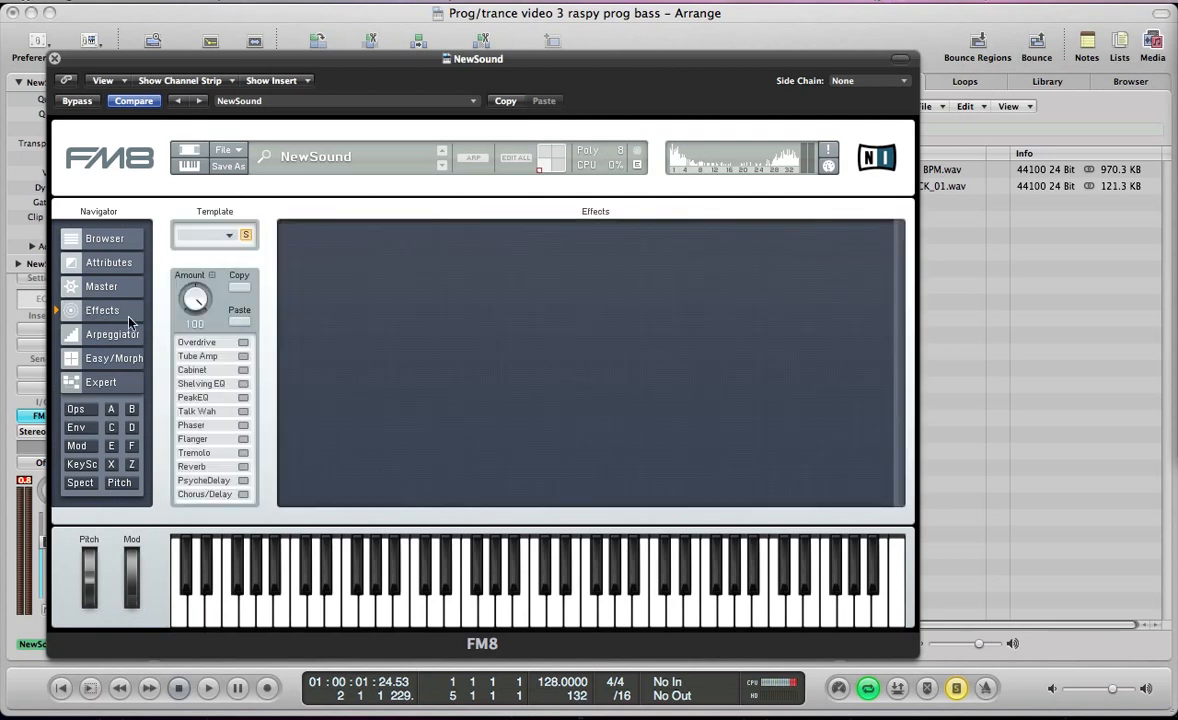
click(242, 467)
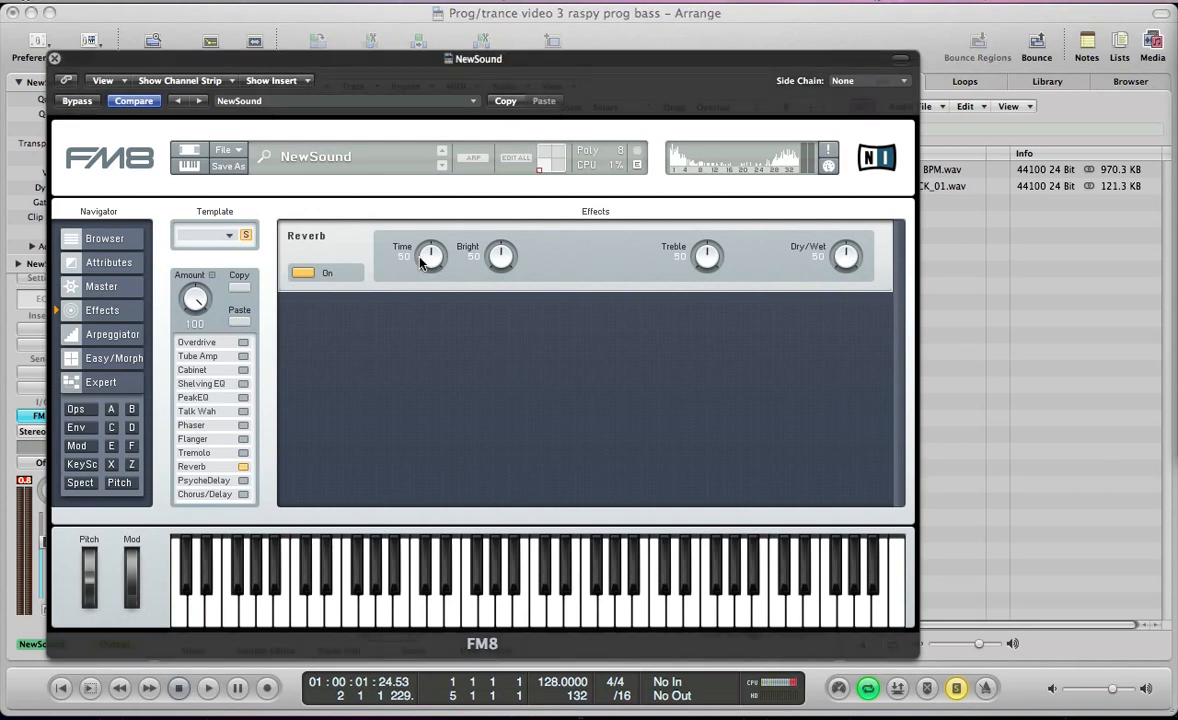
drag(422, 262, 420, 312)
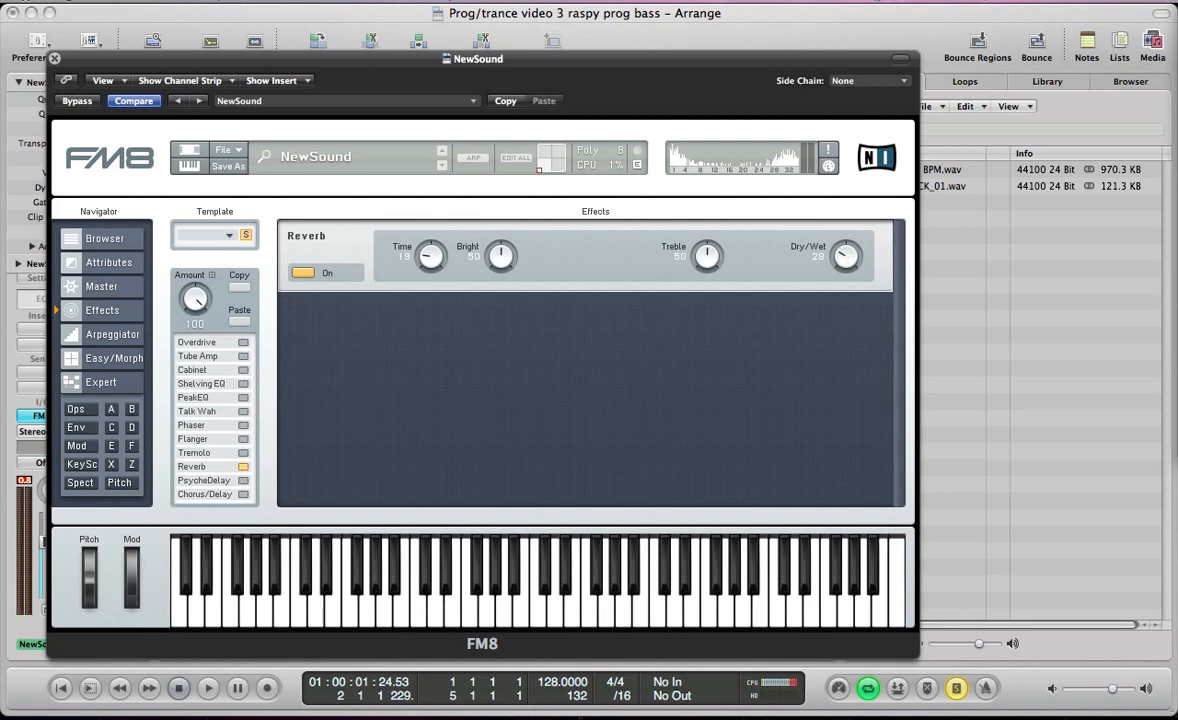
Step: Examine operator Z's key scaling curve
click(118, 484)
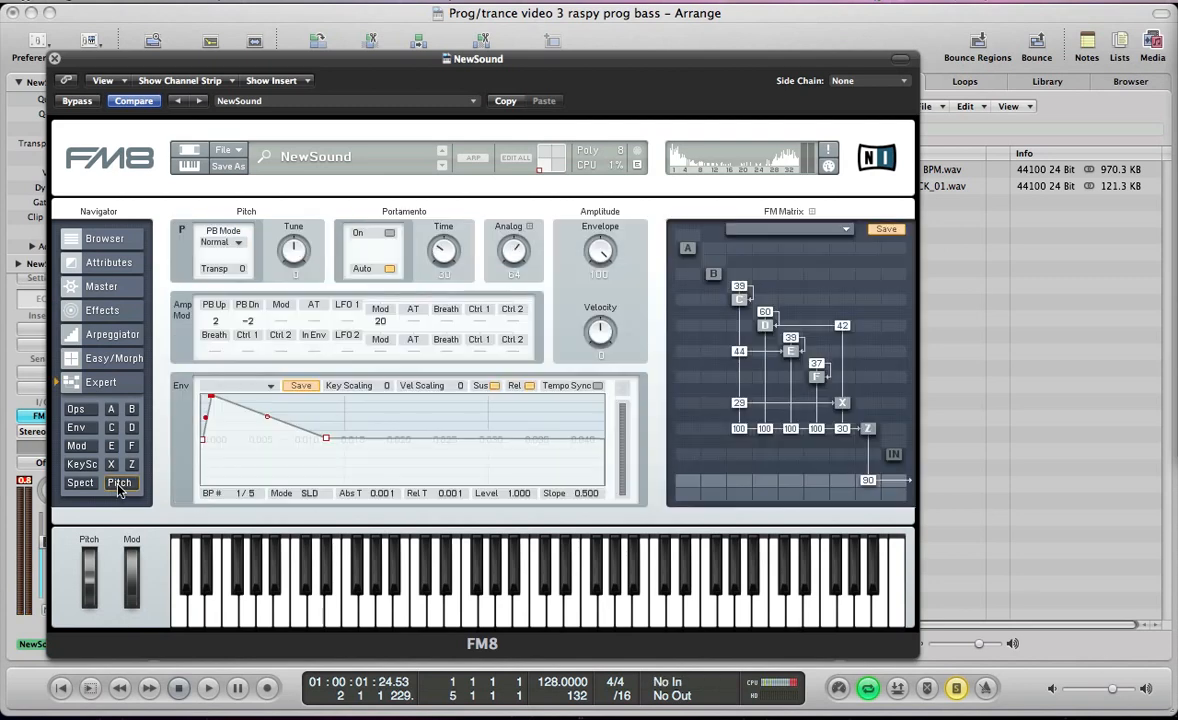
click(88, 465)
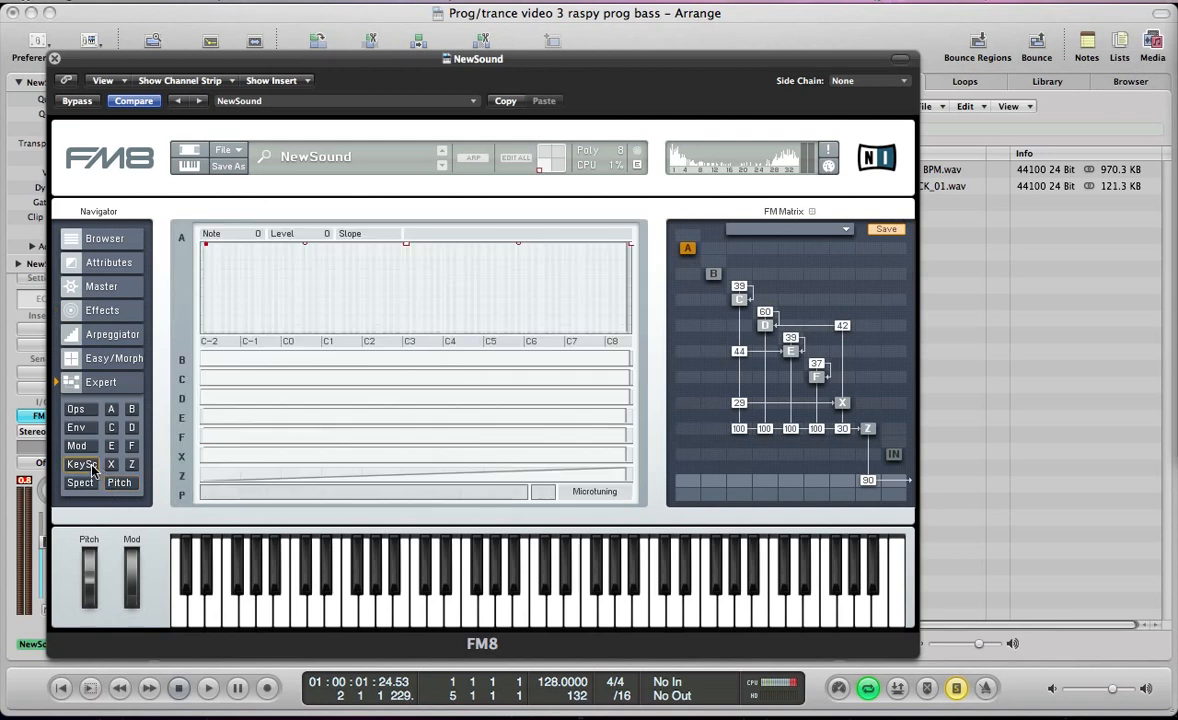
click(388, 472)
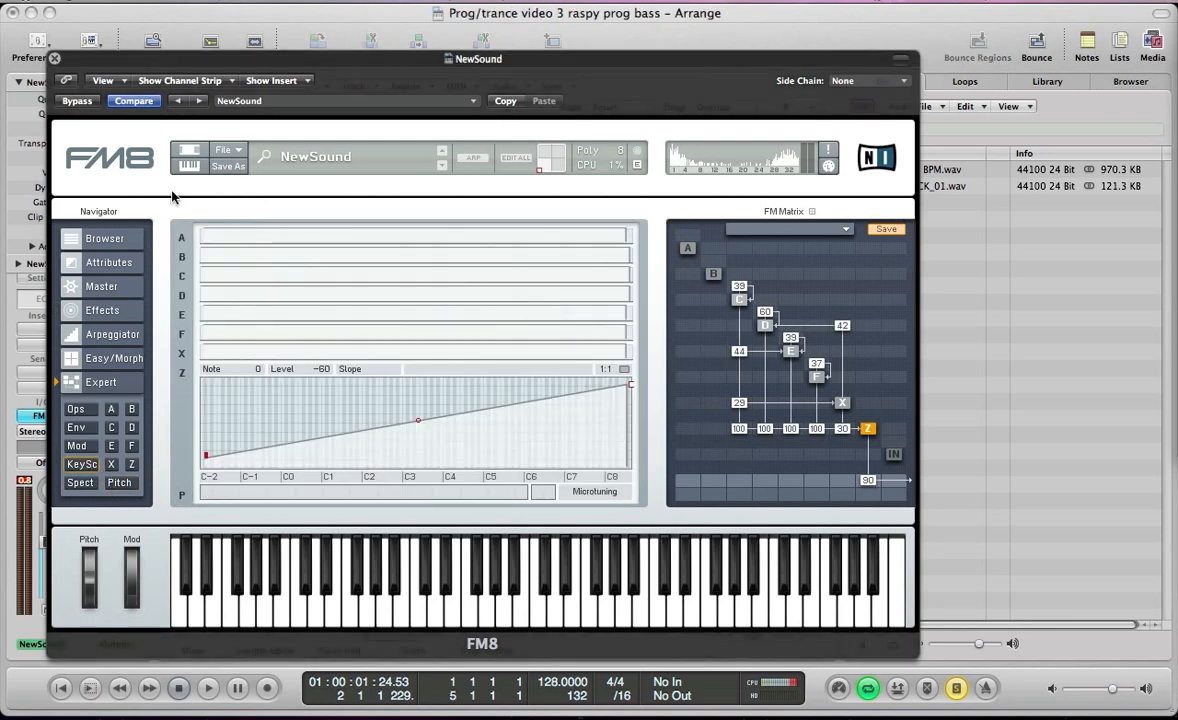
Step: Inspect the bass region's notes in the Piano Roll and reopen the FM8 instrument window
key(super+w)
double_click(465, 412)
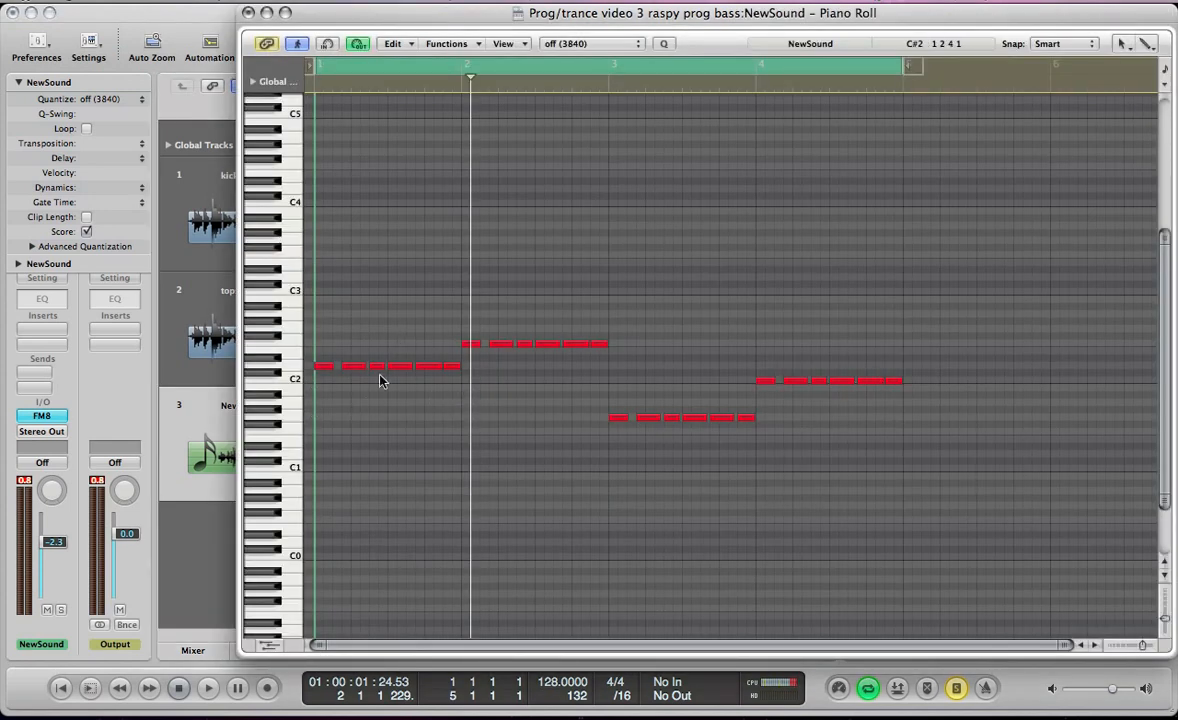
key(v)
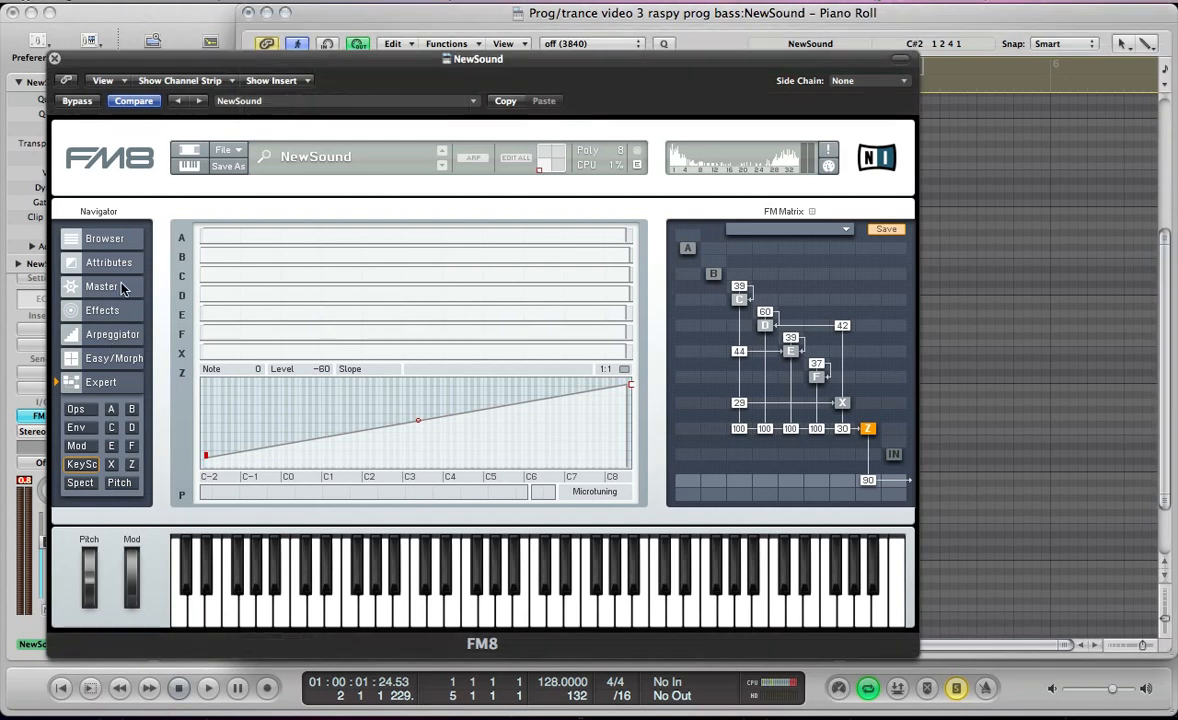
Step: Play the bass loop while reviewing the master settings, operator Z's filter and the envelope overview, and stop playback
click(119, 287)
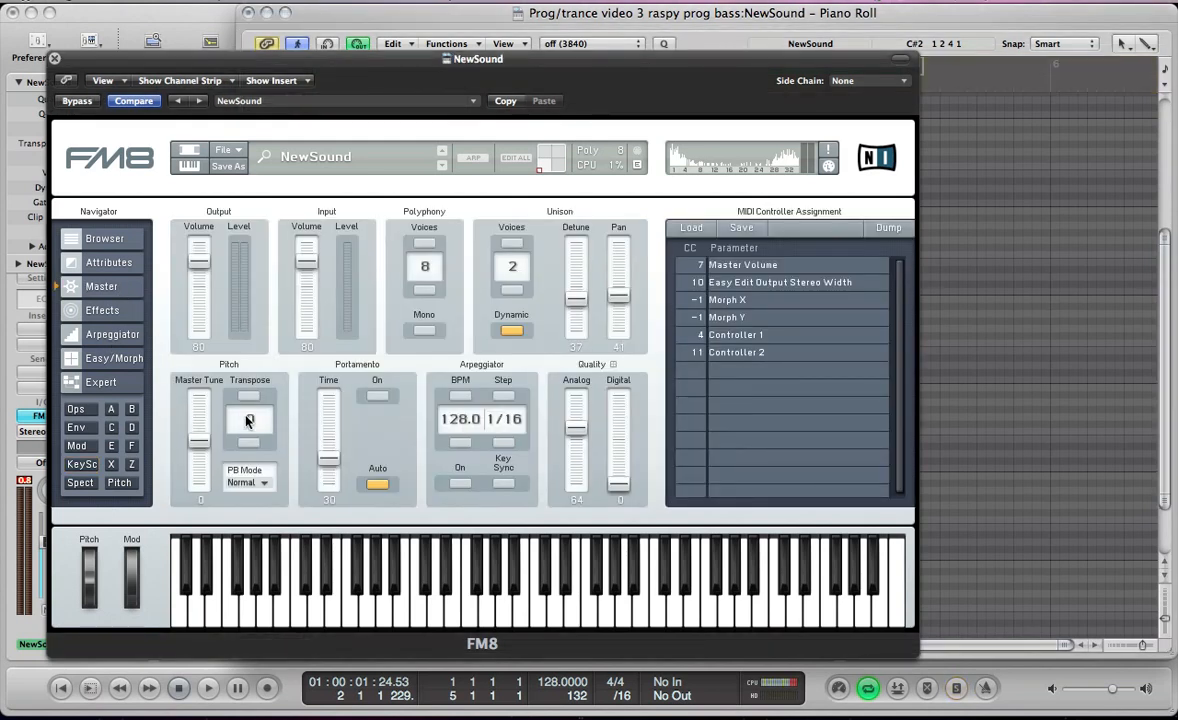
key(space)
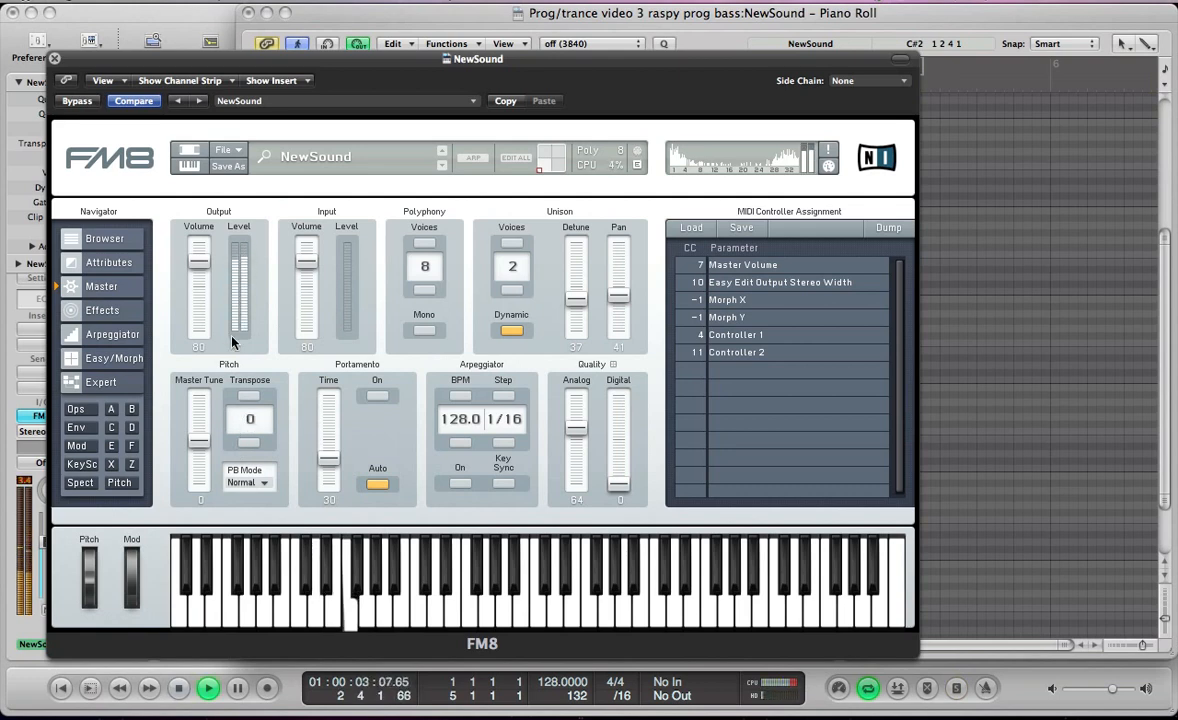
click(132, 466)
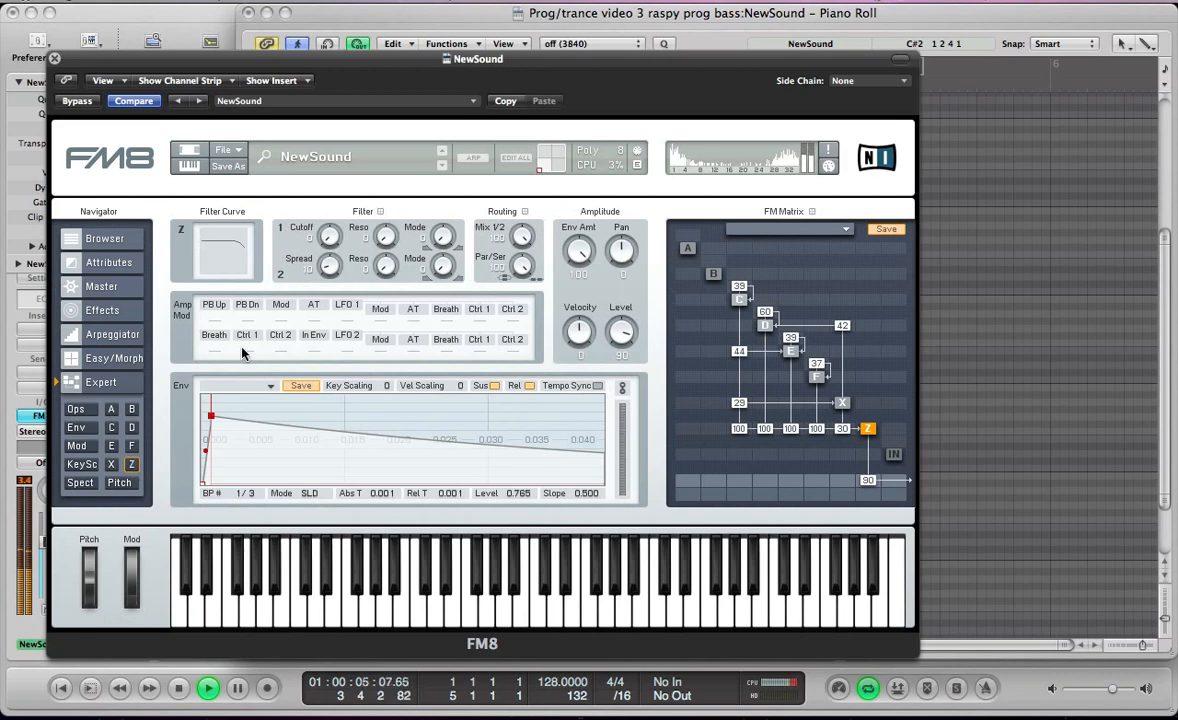
drag(328, 225, 328, 258)
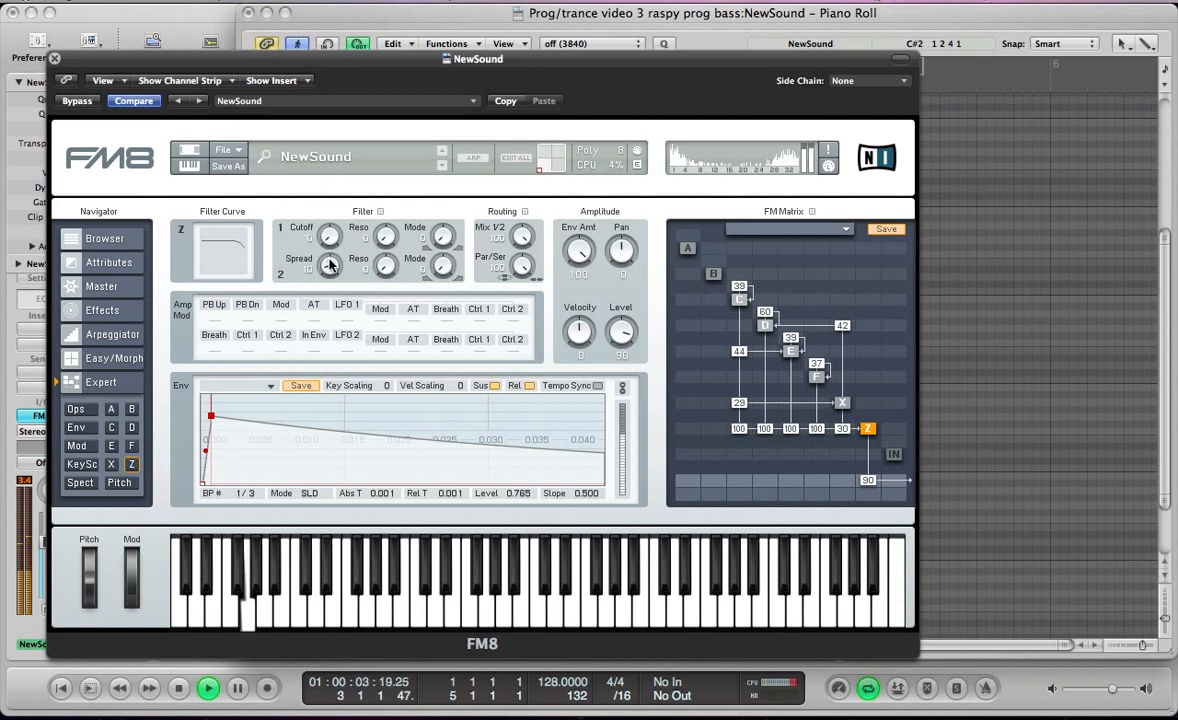
click(76, 427)
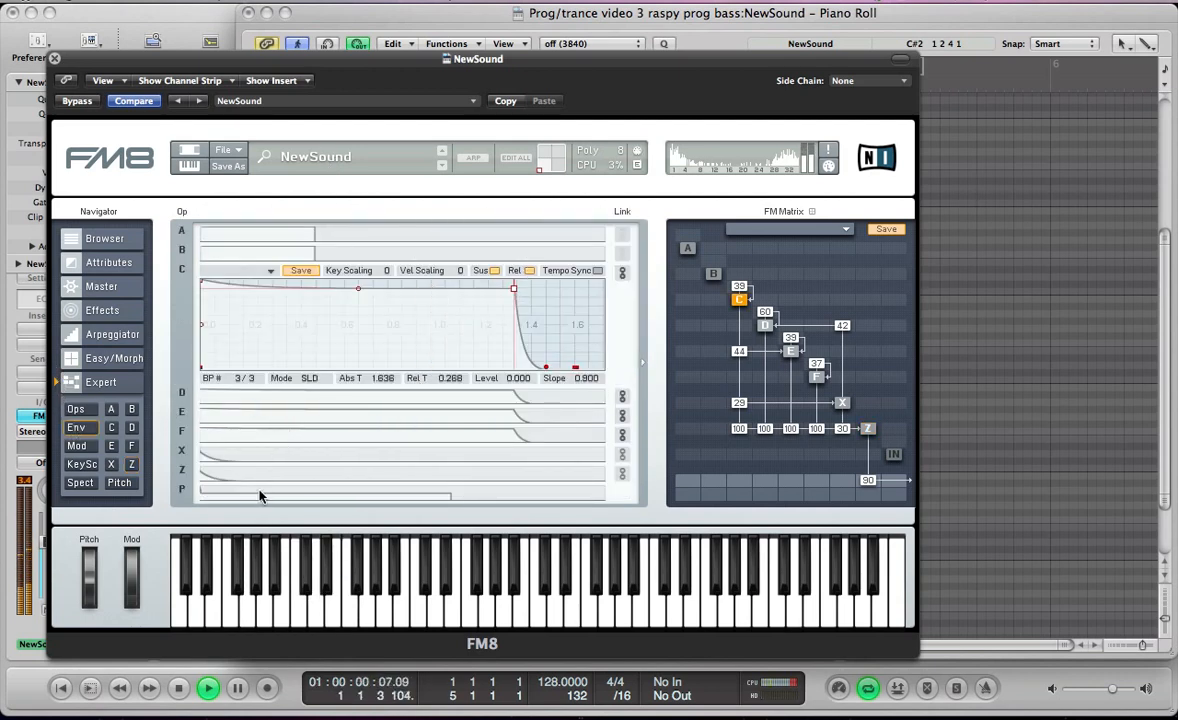
key(space)
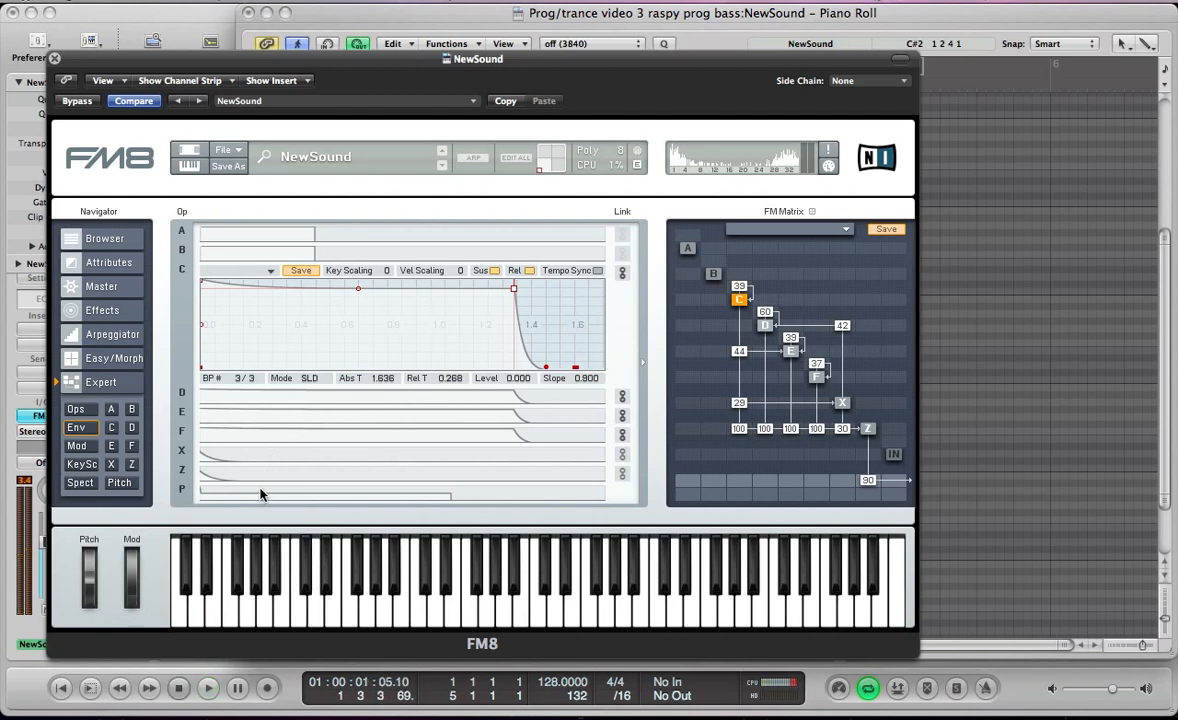